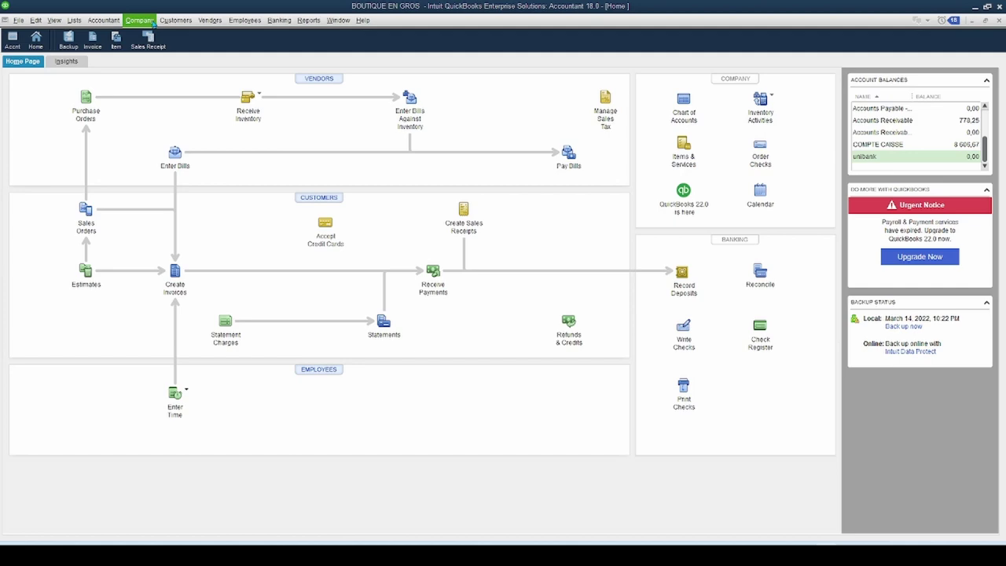
Step: Open the setup of users and roles, authorizing it with the administrator password
{"action": "left_click", "coordinate": [138, 24]}
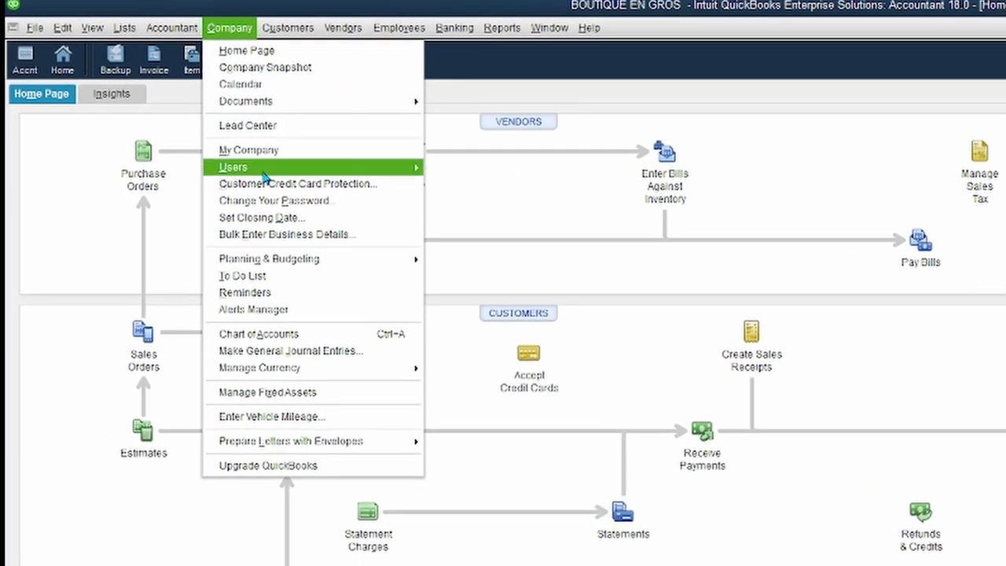
{"action": "mouse_move", "coordinate": [157, 106]}
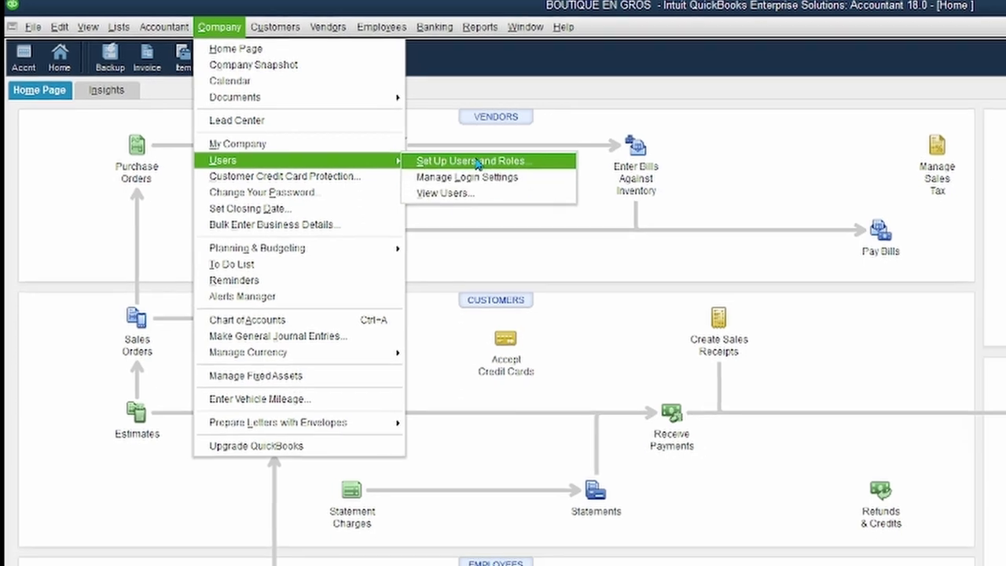
{"action": "left_click", "coordinate": [503, 168]}
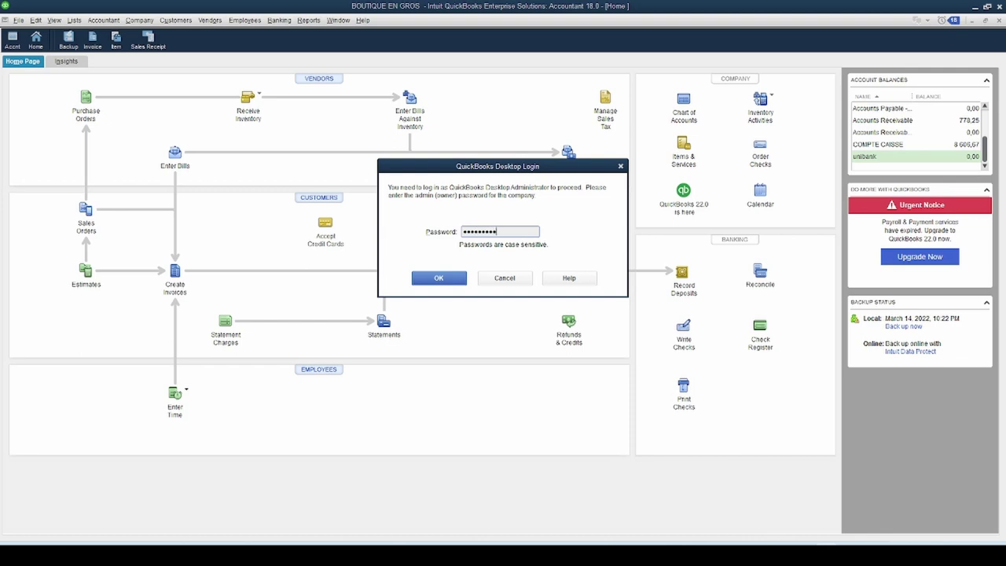
{"action": "left_click", "coordinate": [437, 285]}
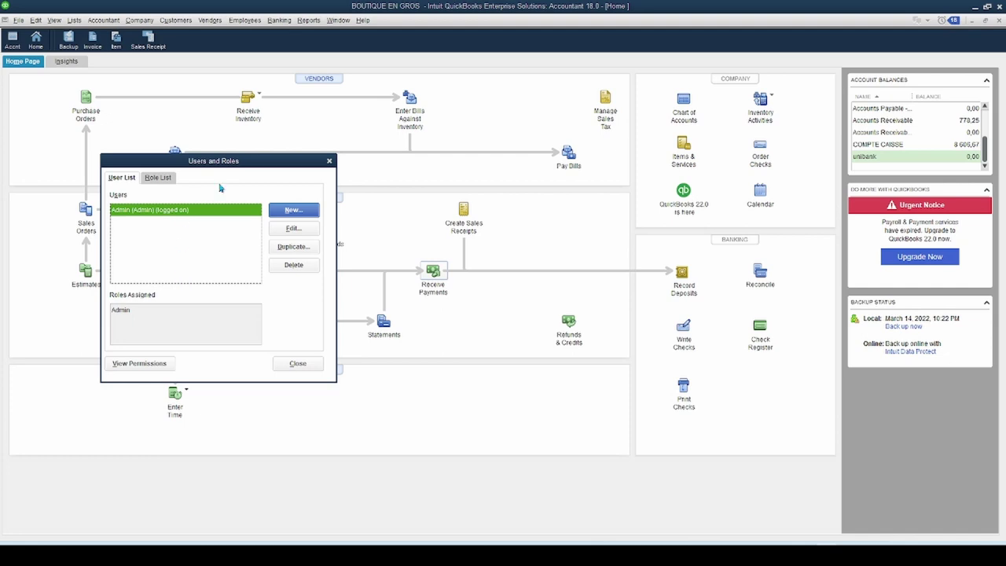
{"action": "left_click_drag", "start_coordinate": [289, 161], "coordinate": [478, 127]}
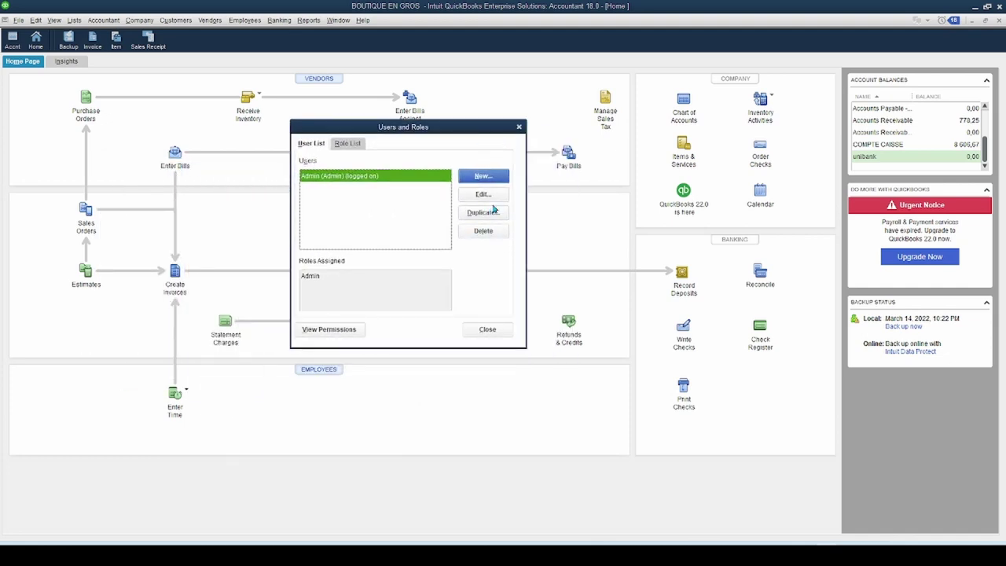
Step: Start a new user, fill in the person's first name as the user name and assign the Accountant role
{"action": "left_click", "coordinate": [489, 178]}
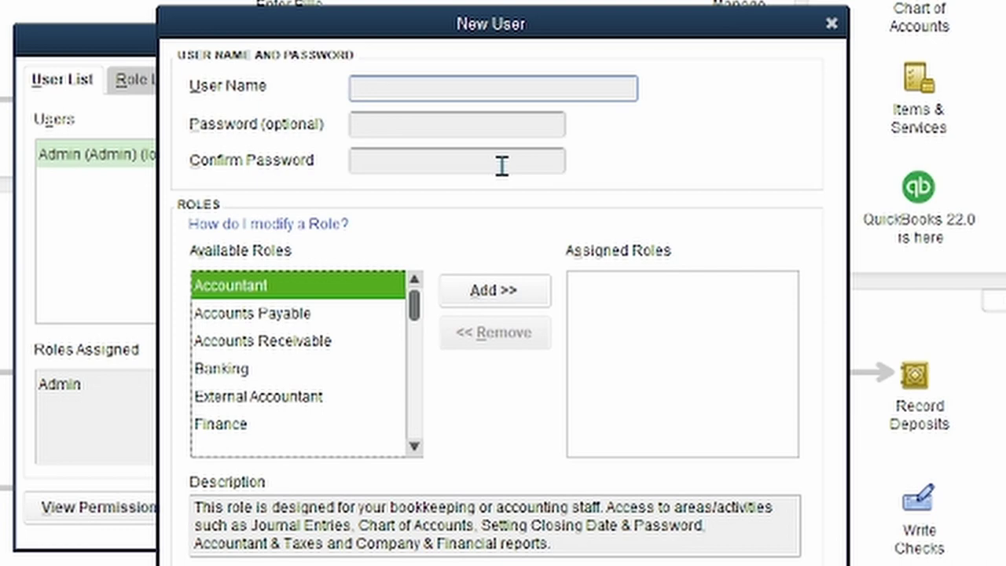
{"action": "type", "text": "zoe"}
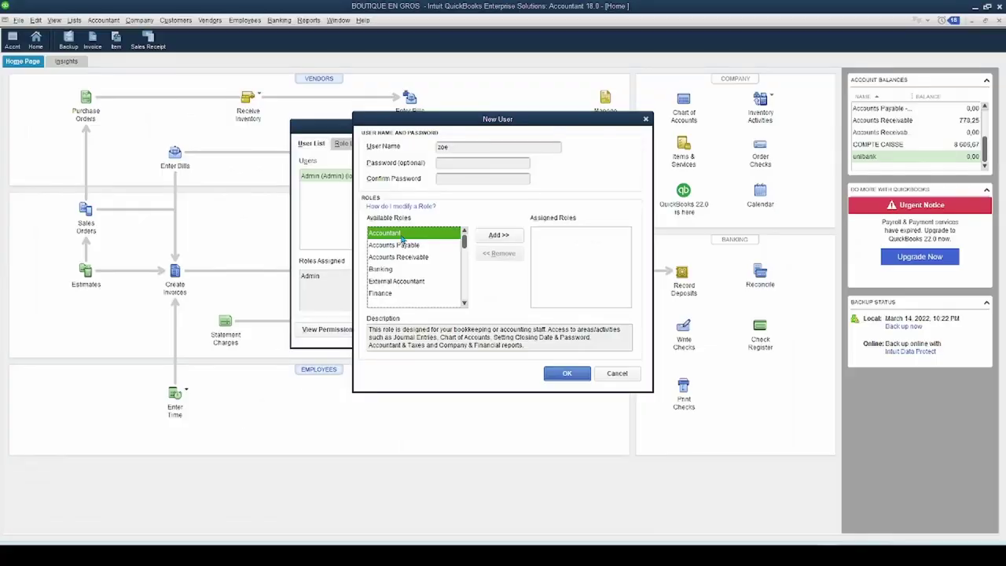
{"action": "scroll", "coordinate": [422, 250], "scroll_direction": "down", "scroll_amount": 3}
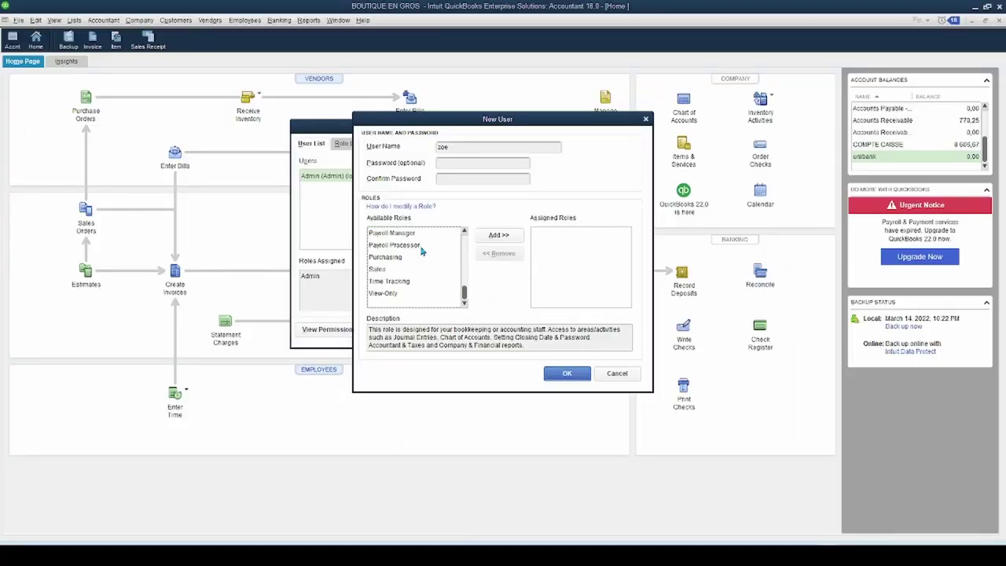
{"action": "scroll", "coordinate": [404, 290], "scroll_direction": "up", "scroll_amount": 5}
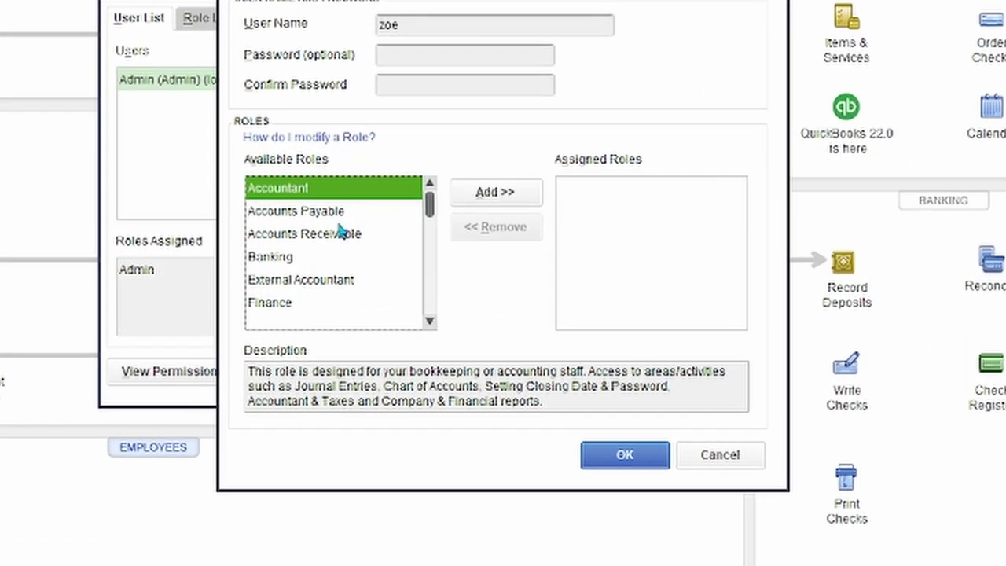
{"action": "left_click", "coordinate": [273, 261]}
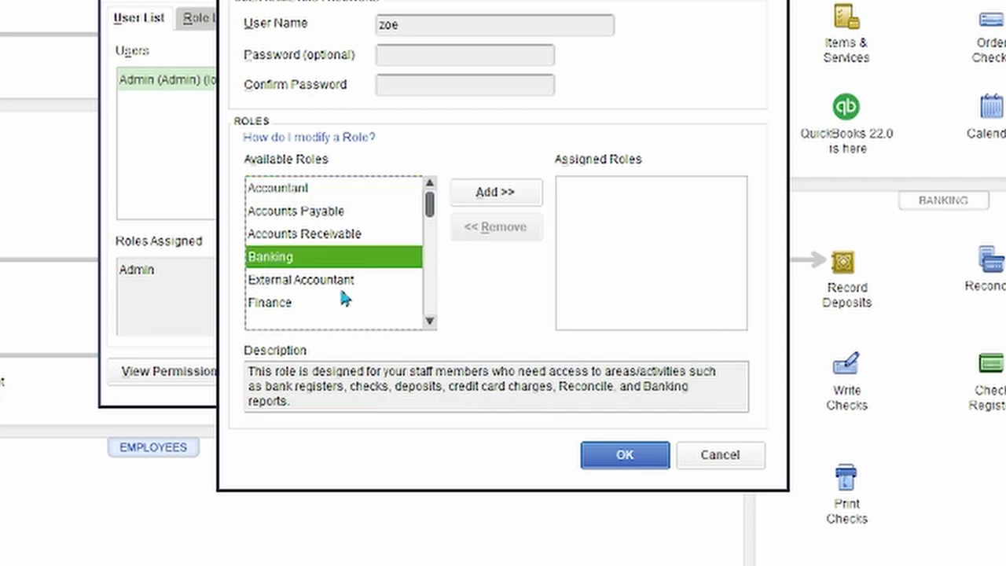
{"action": "left_click", "coordinate": [305, 214]}
{"action": "left_click", "coordinate": [291, 190]}
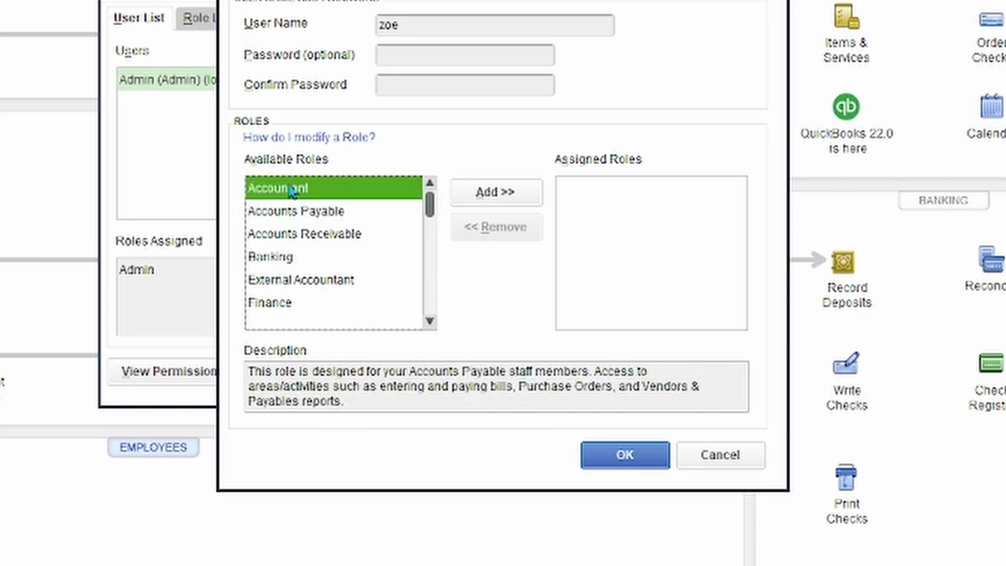
{"action": "left_click", "coordinate": [489, 194]}
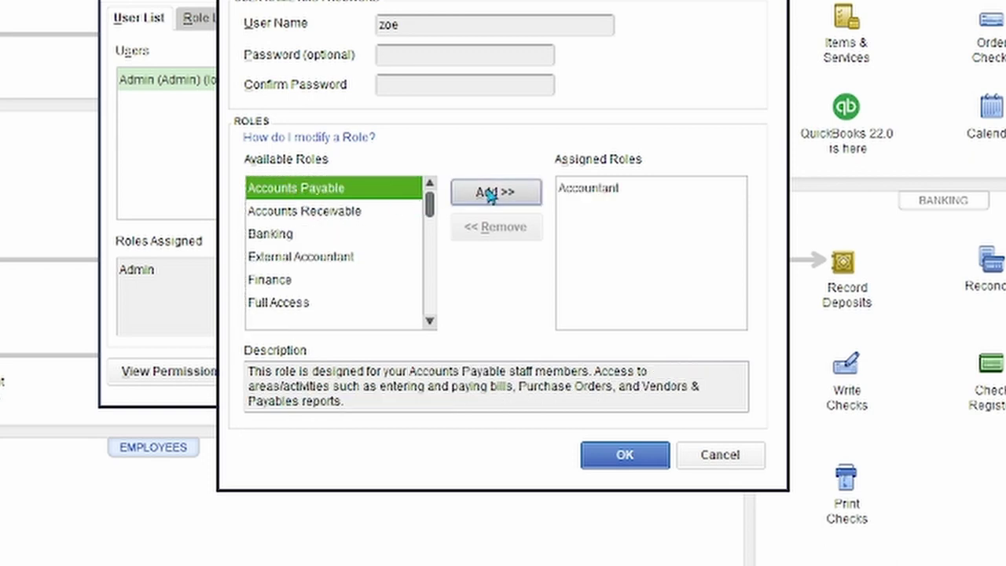
Step: Assign the Accounts Receivable, Banking and Full Access roles to the new user
{"action": "left_click", "coordinate": [334, 221]}
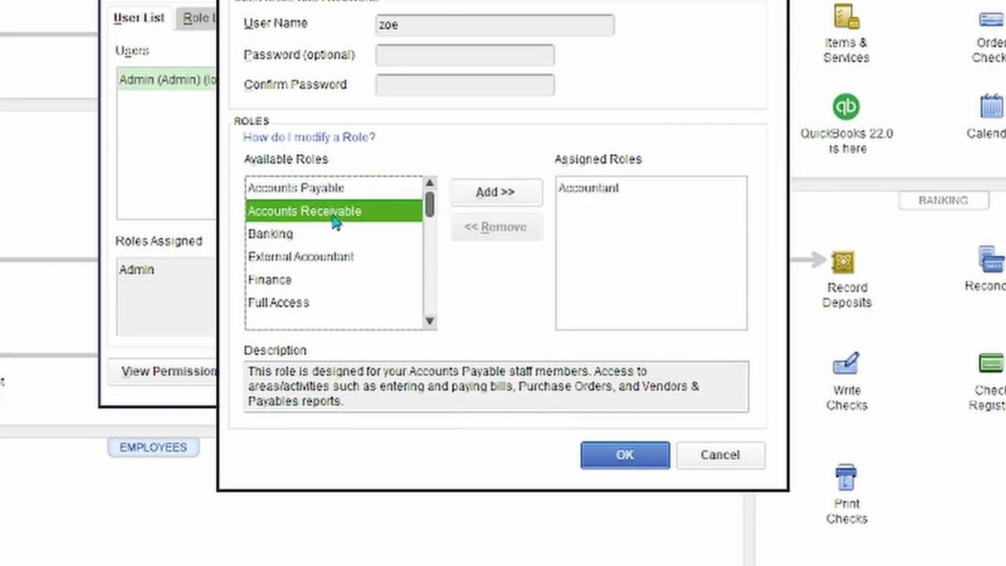
{"action": "left_click", "coordinate": [462, 191]}
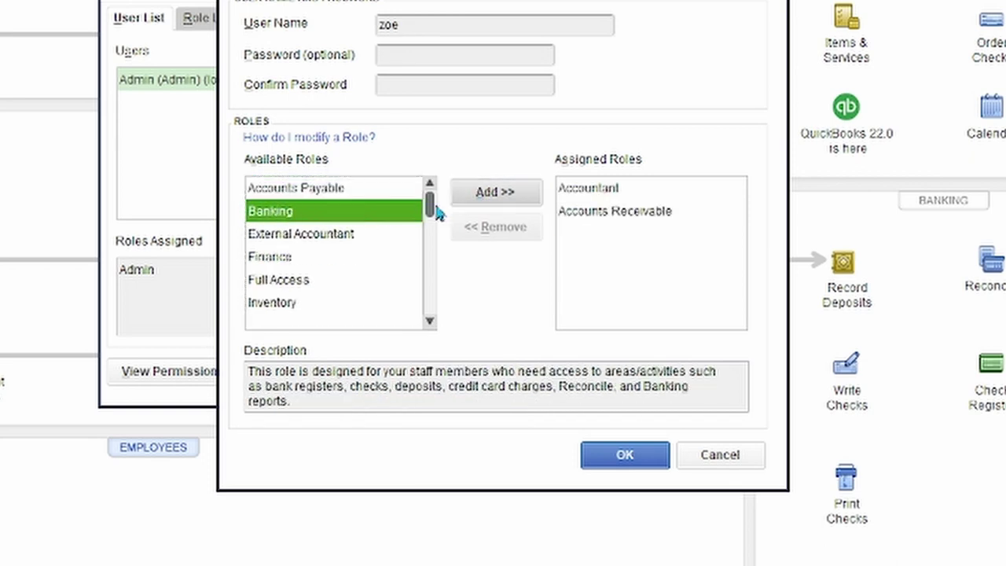
{"action": "left_click", "coordinate": [488, 196]}
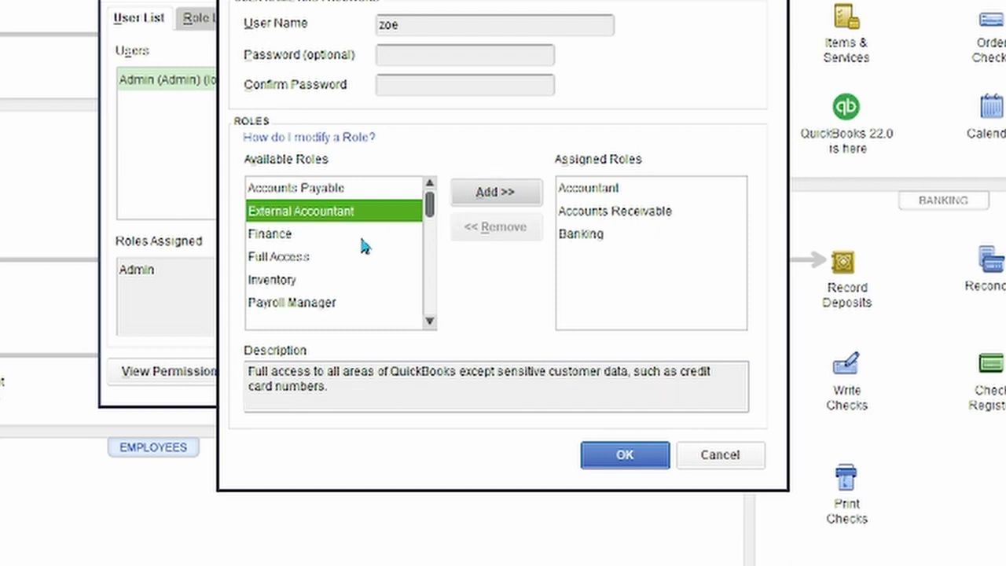
{"action": "left_click", "coordinate": [292, 261]}
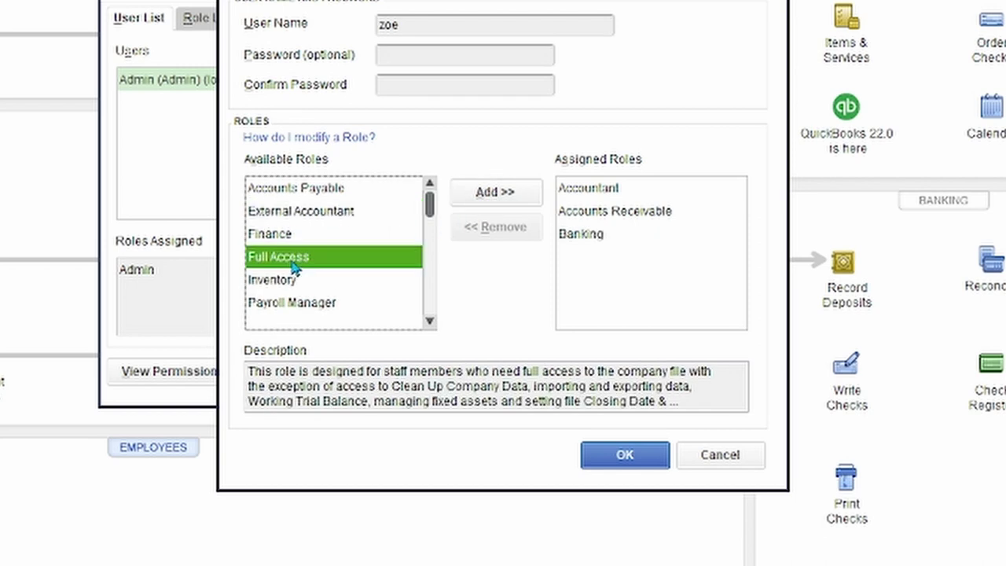
{"action": "left_click", "coordinate": [485, 194]}
Step: Save the new user without creating a password
{"action": "left_click", "coordinate": [625, 454]}
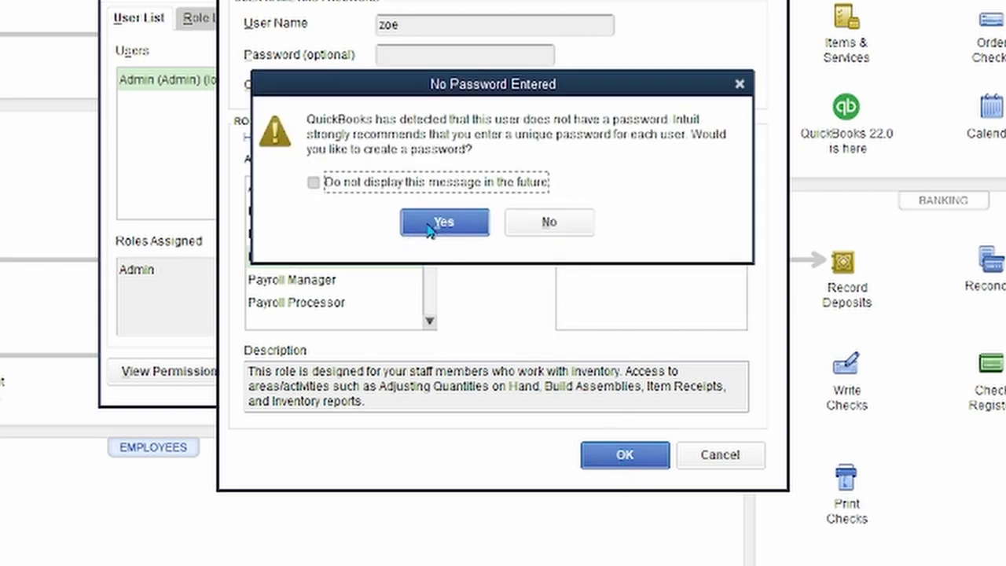
{"action": "left_click", "coordinate": [441, 225]}
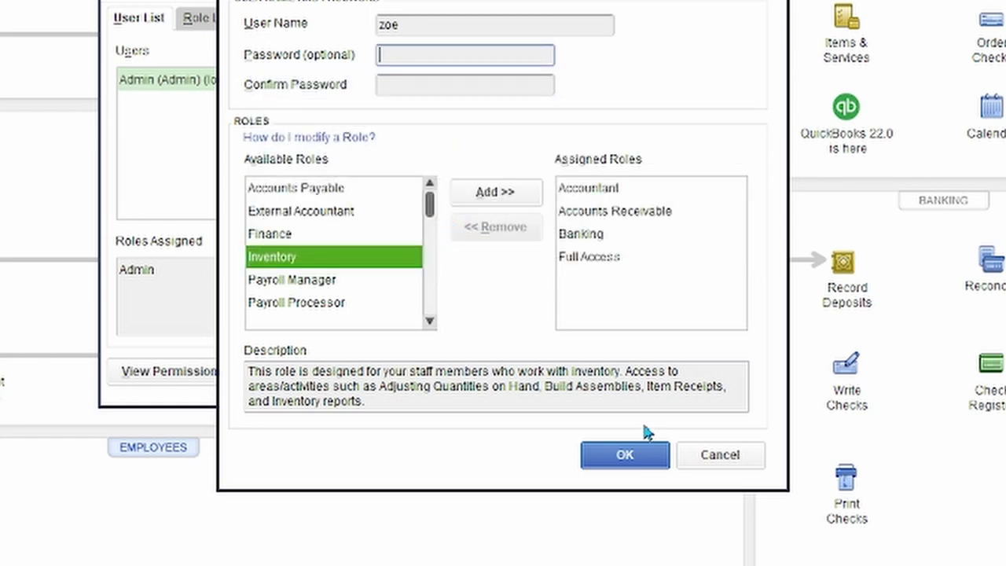
{"action": "left_click", "coordinate": [586, 456]}
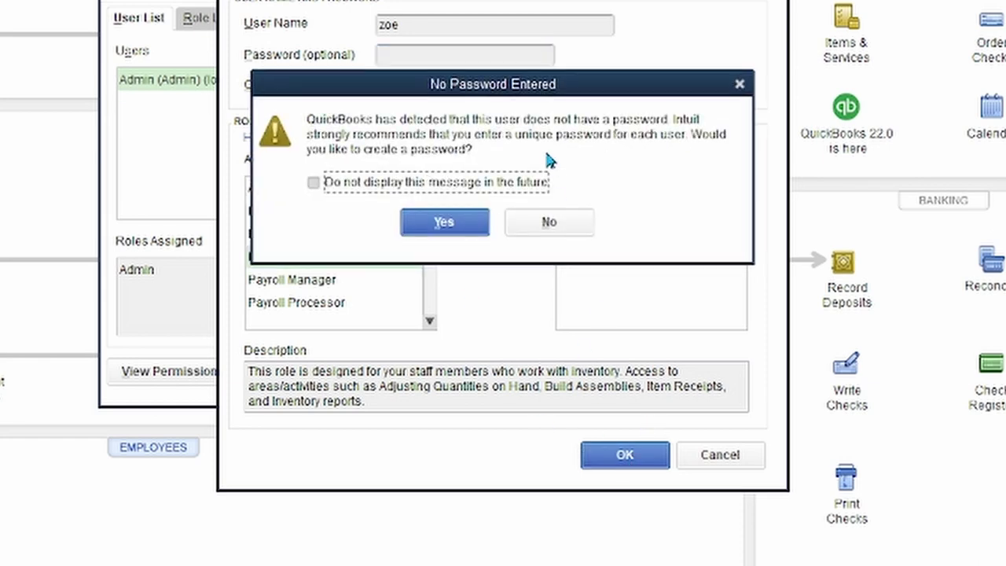
{"action": "left_click", "coordinate": [556, 227]}
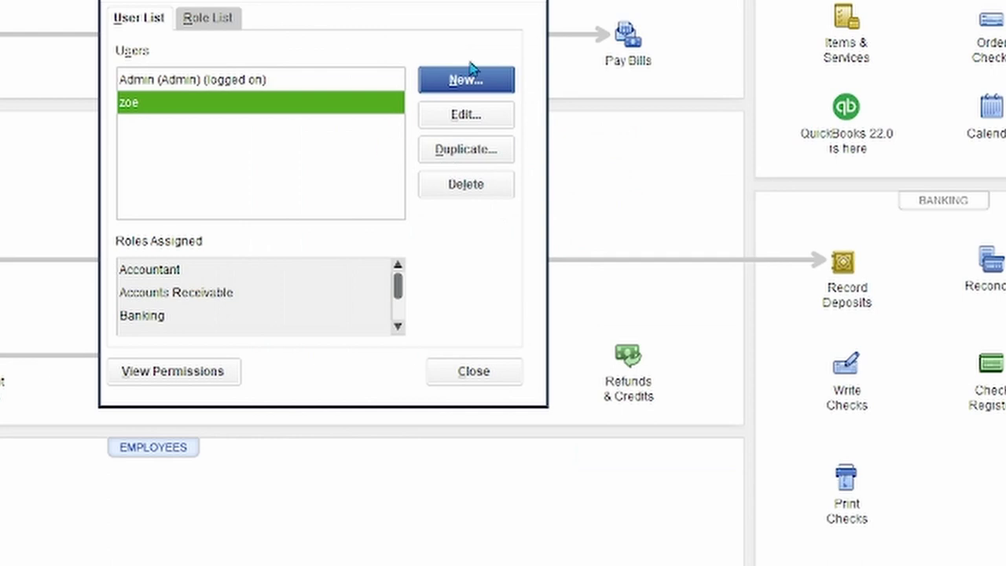
Step: Start a second user with the person's first name as the user name and assign the Banking and Finance roles
{"action": "left_click", "coordinate": [468, 86]}
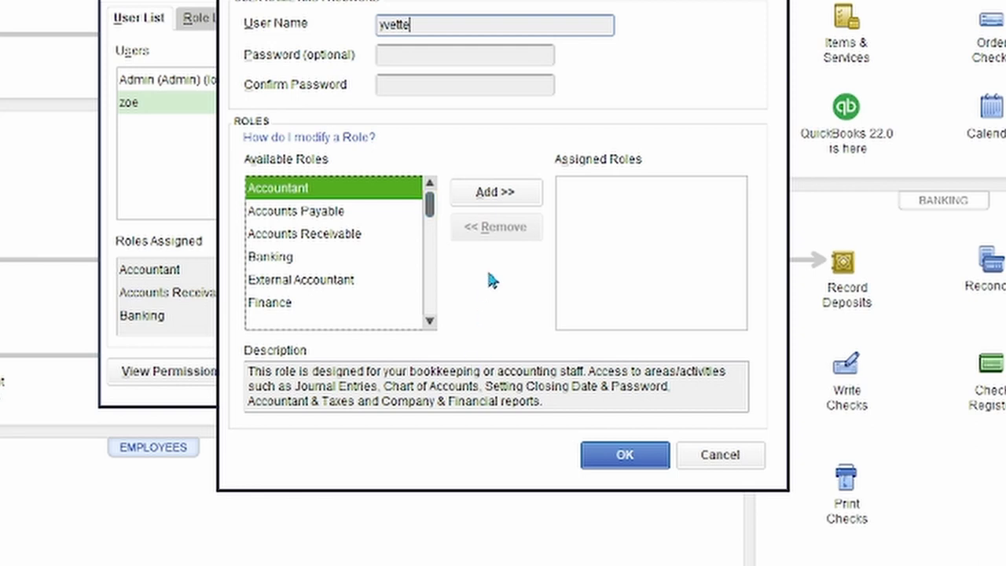
{"action": "left_click", "coordinate": [301, 281]}
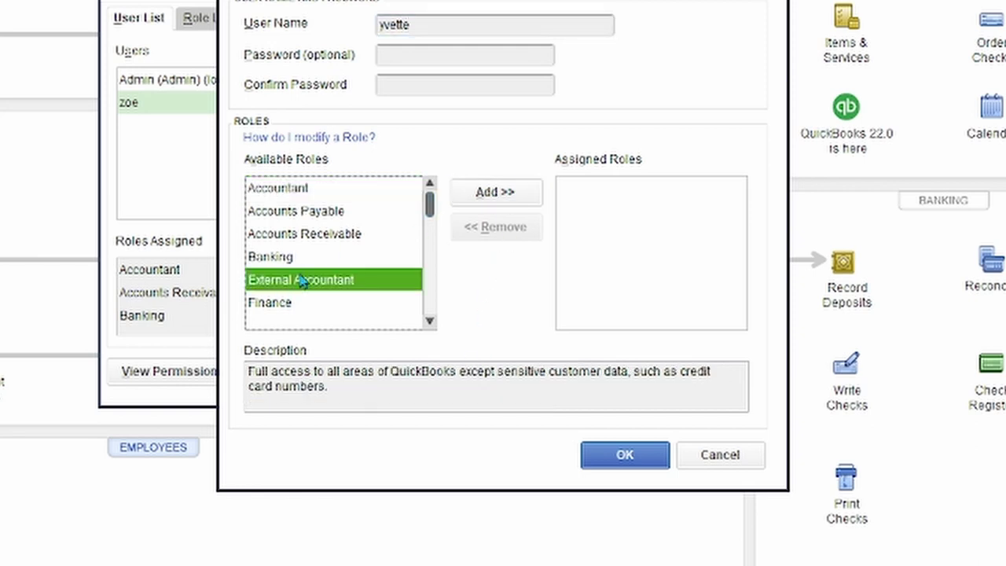
{"action": "scroll", "coordinate": [306, 271], "scroll_direction": "down", "scroll_amount": 3}
{"action": "scroll", "coordinate": [282, 224], "scroll_direction": "up", "scroll_amount": 3}
{"action": "left_click", "coordinate": [293, 199]}
{"action": "left_click", "coordinate": [293, 220]}
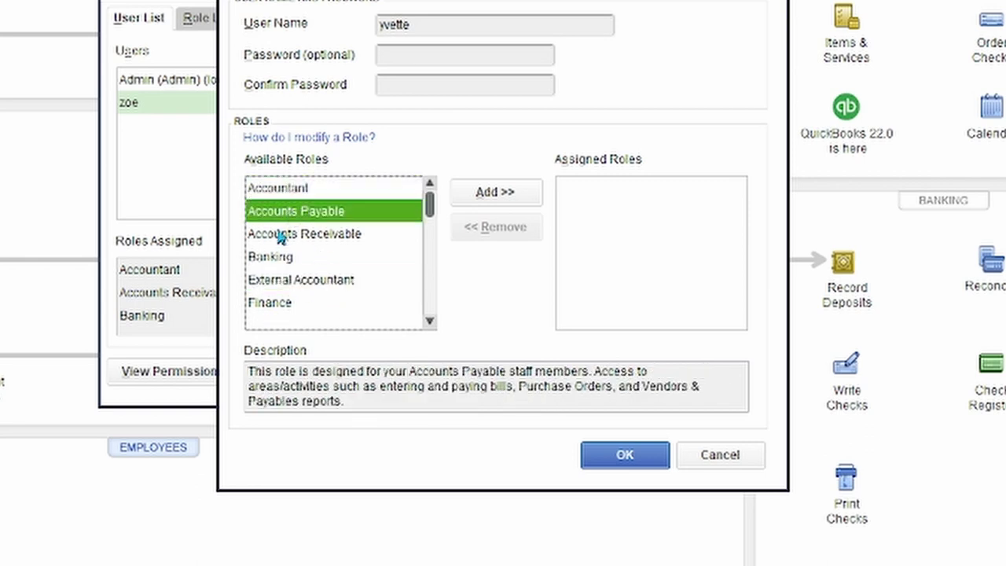
{"action": "left_click", "coordinate": [311, 235]}
{"action": "left_click", "coordinate": [304, 218]}
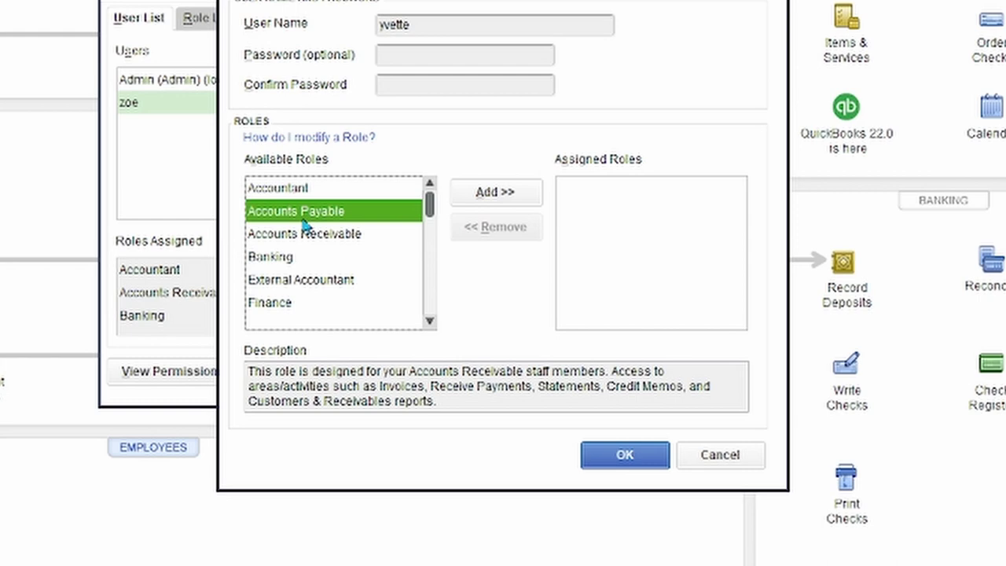
{"action": "left_click", "coordinate": [280, 257]}
{"action": "left_click", "coordinate": [495, 193]}
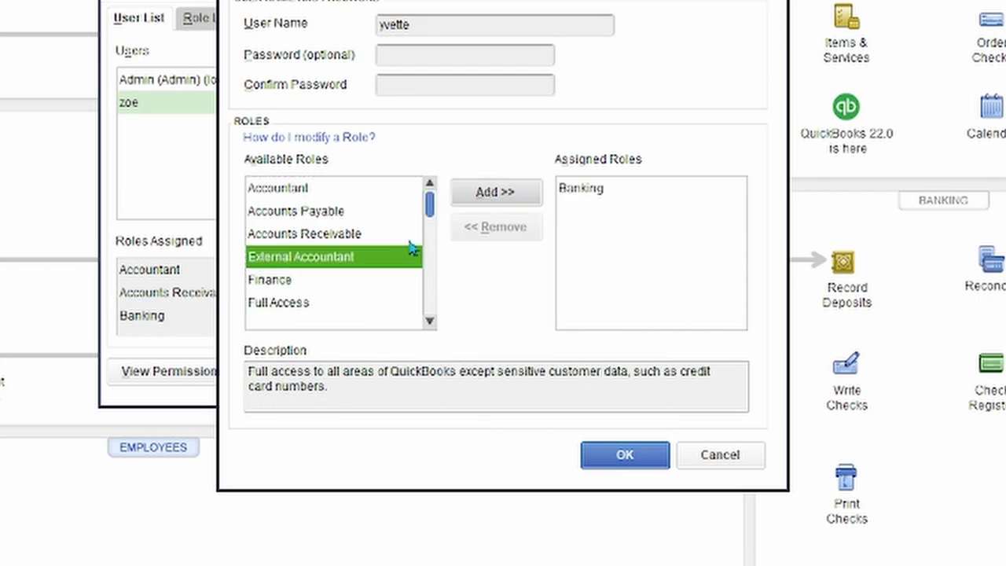
{"action": "left_click", "coordinate": [287, 280]}
{"action": "left_click", "coordinate": [496, 196]}
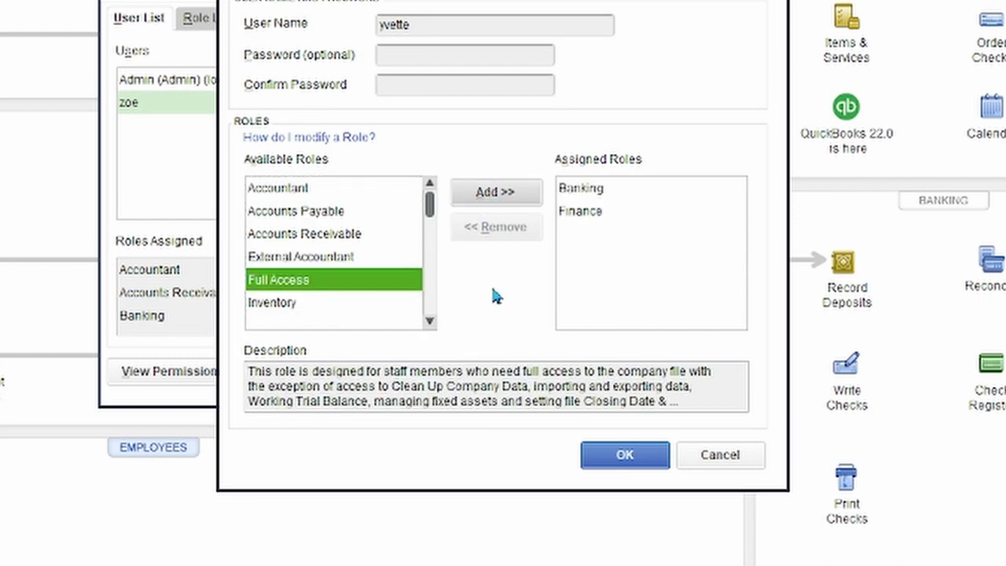
Step: Save the second user without a password and close the user and role setup
{"action": "left_click", "coordinate": [653, 459]}
{"action": "left_click", "coordinate": [571, 227]}
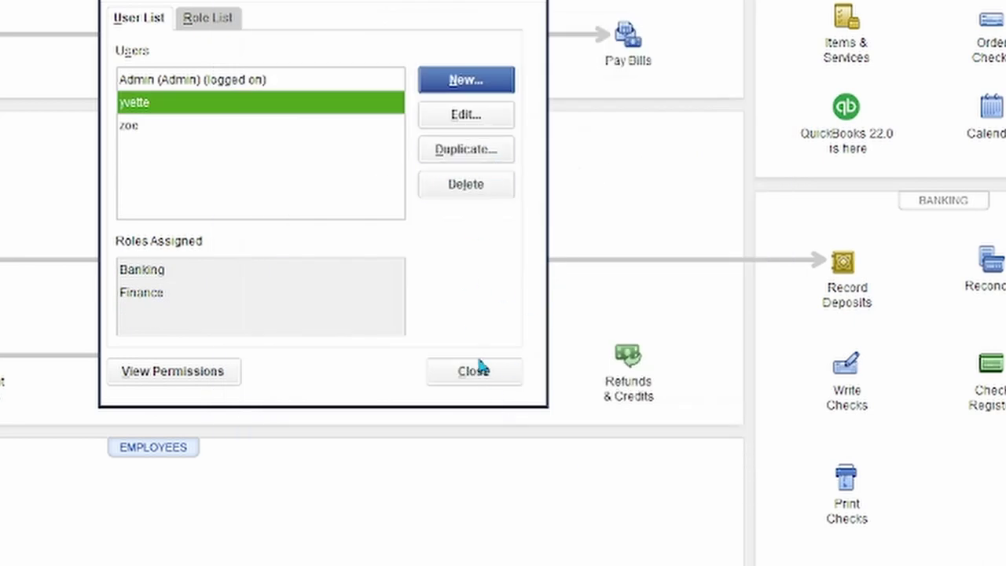
{"action": "left_click", "coordinate": [478, 369]}
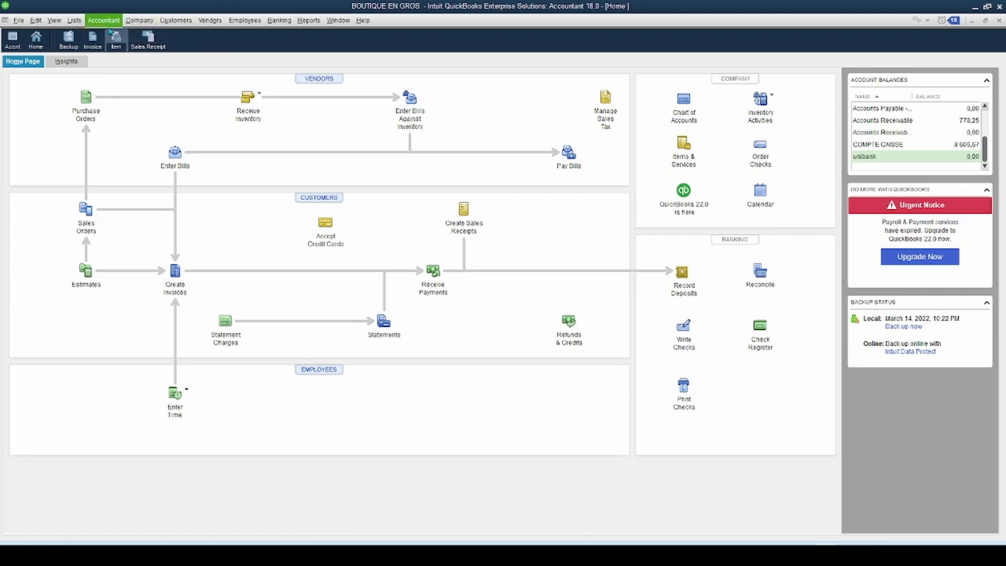
Step: Start a new sales rep in the Sales Rep List and check which existing names are available for it
{"action": "left_click", "coordinate": [74, 20]}
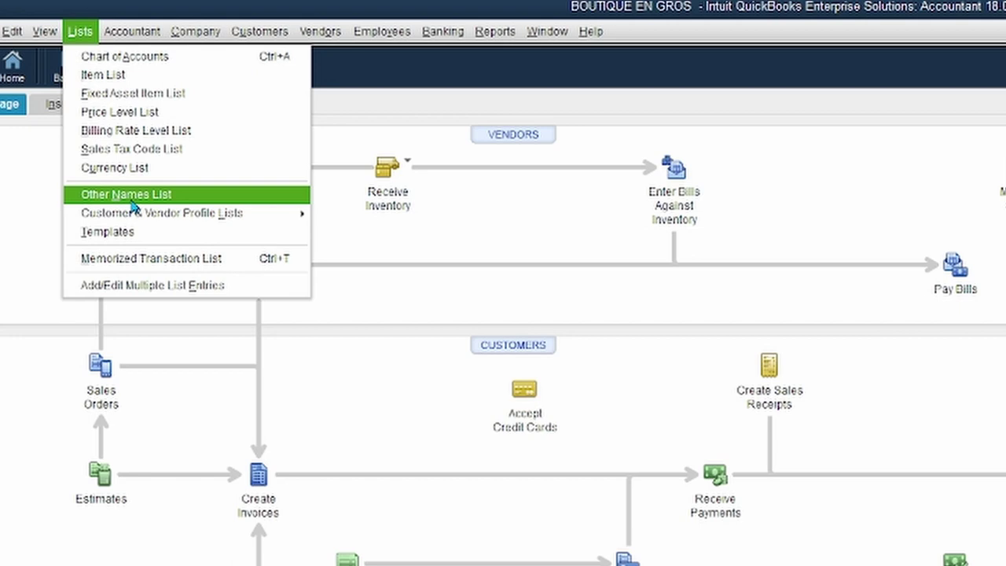
{"action": "mouse_move", "coordinate": [112, 153]}
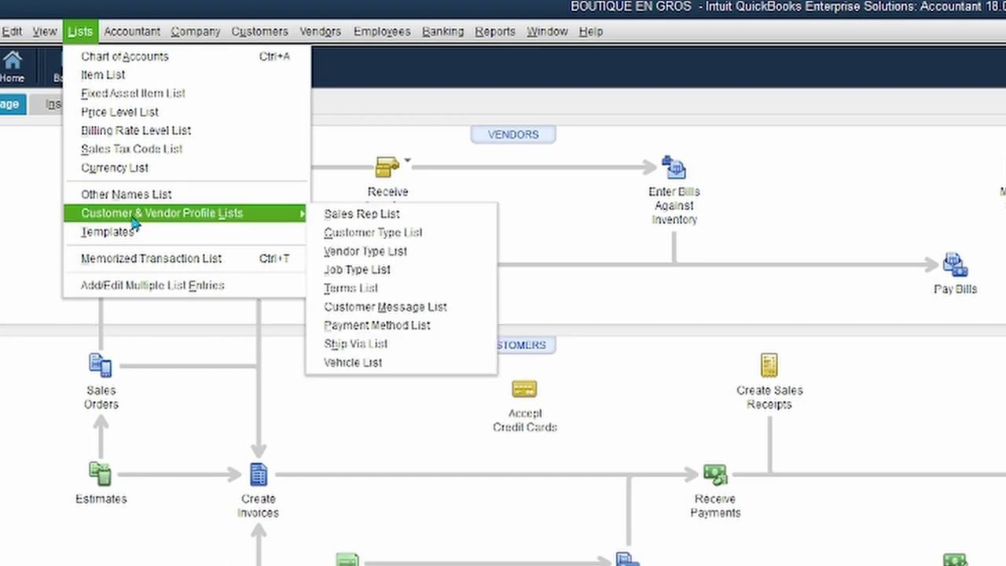
{"action": "left_click", "coordinate": [381, 215]}
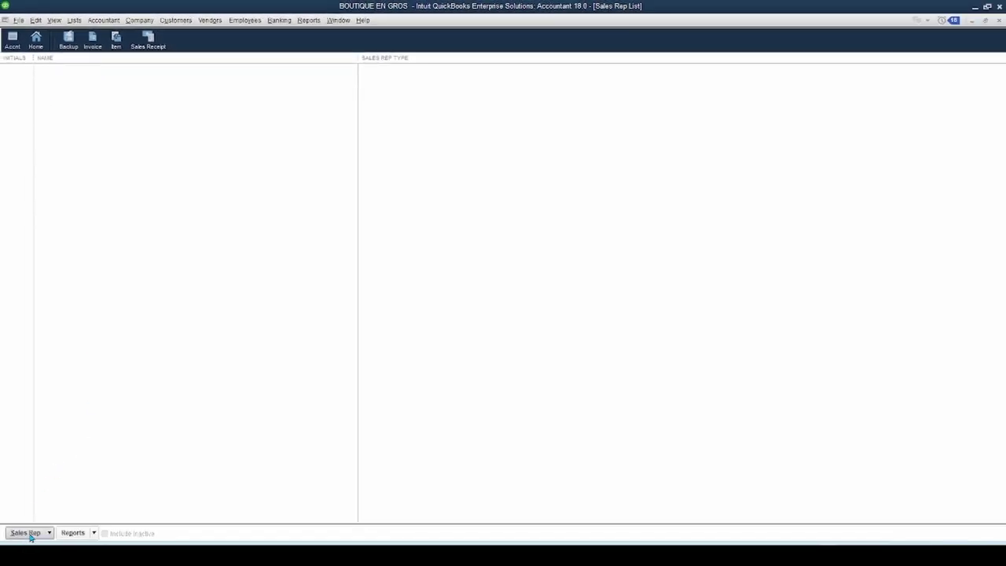
{"action": "left_click", "coordinate": [30, 533]}
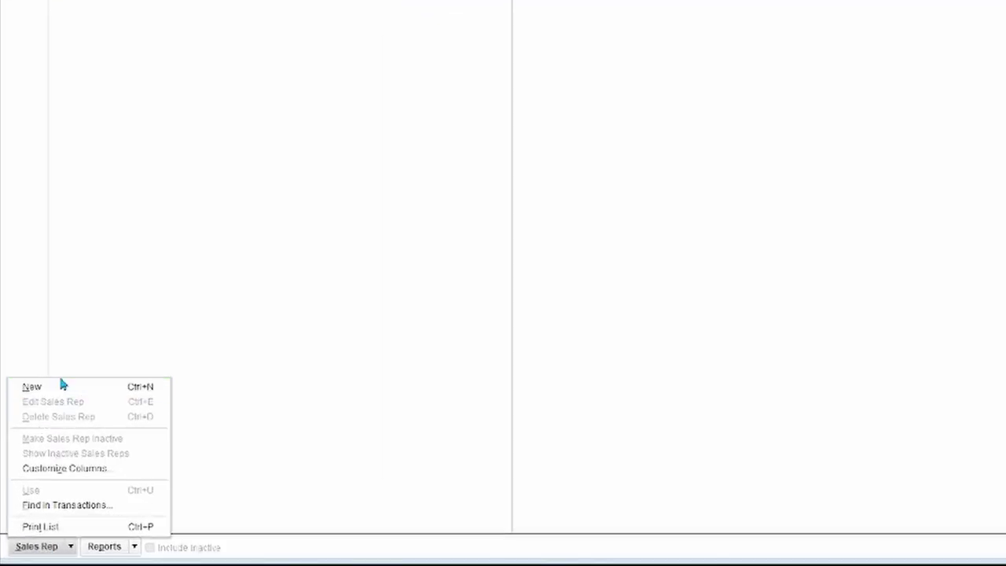
{"action": "left_click", "coordinate": [44, 386]}
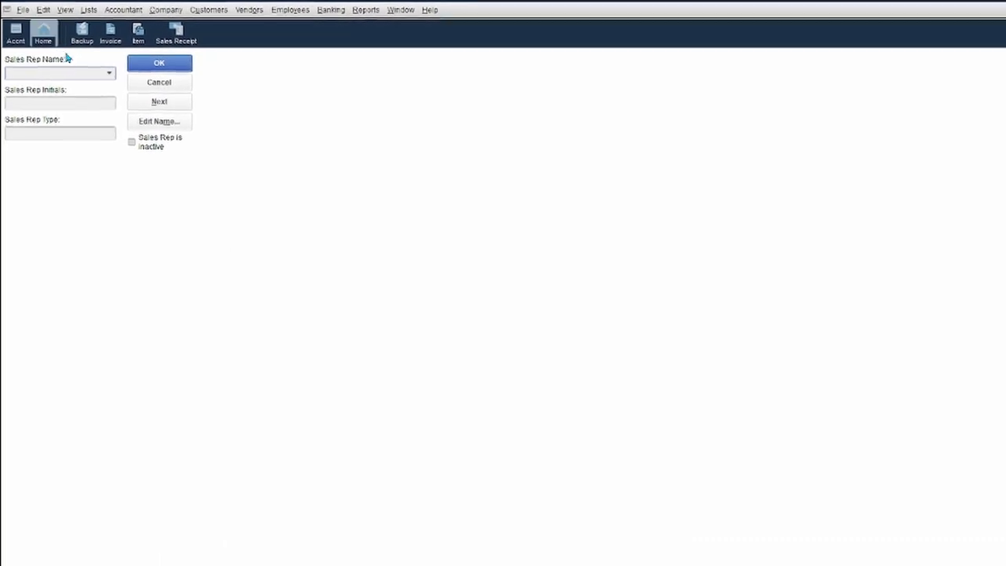
{"action": "left_click", "coordinate": [109, 72]}
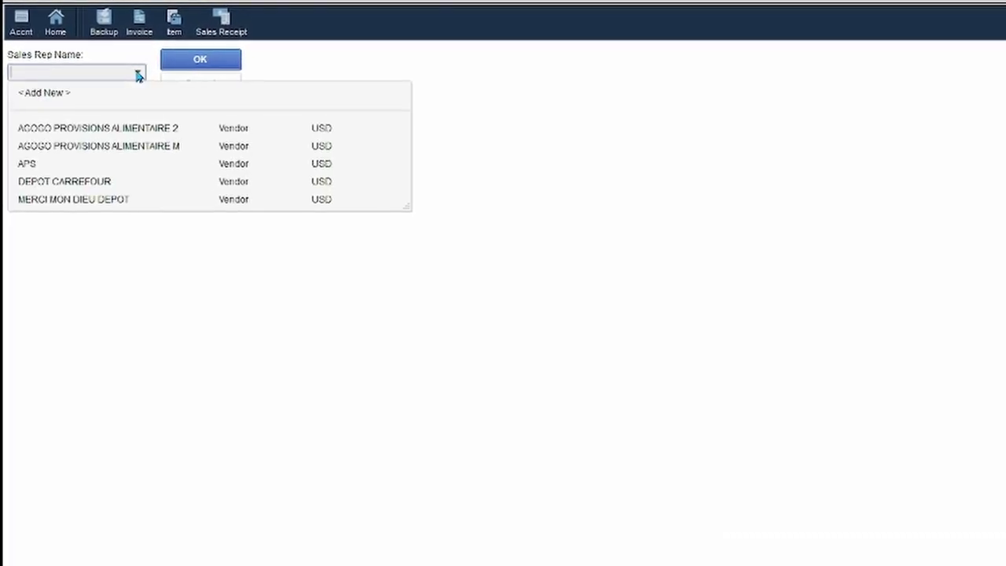
{"action": "left_click", "coordinate": [137, 74]}
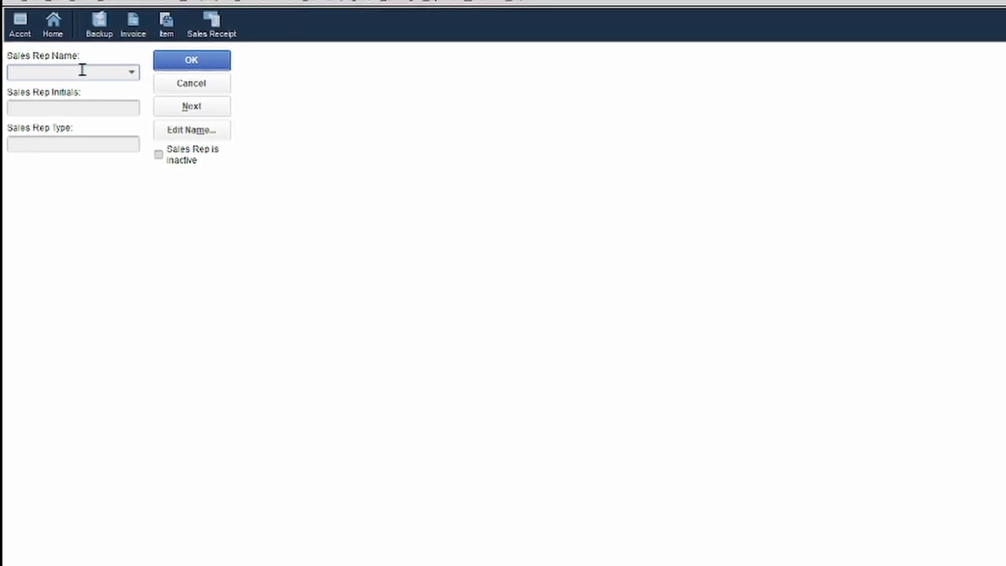
Step: Quick-add the first sales rep by first name as an Other name, give the initial z, and continue to another new rep
{"action": "type", "text": "zoe"}
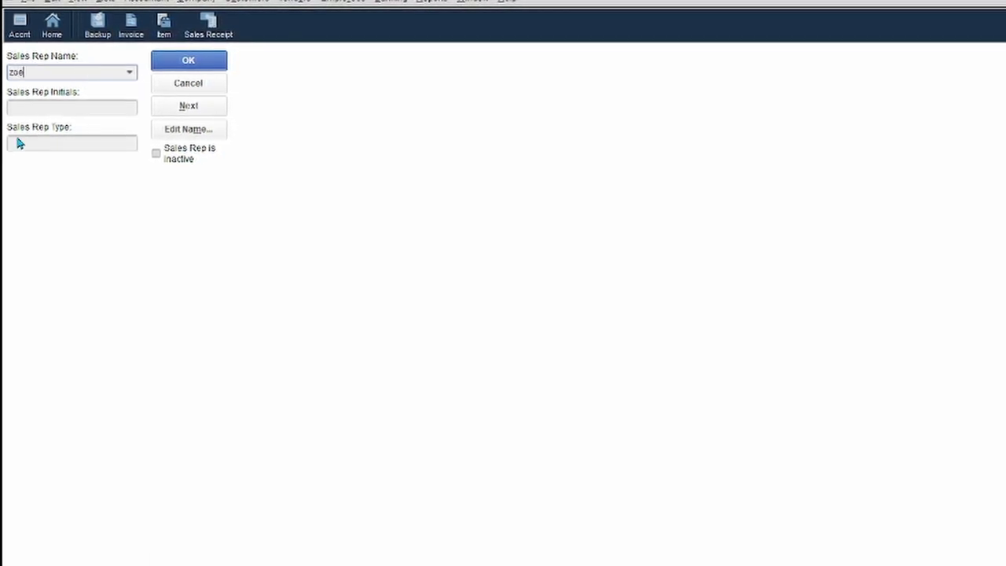
{"action": "left_click", "coordinate": [38, 110]}
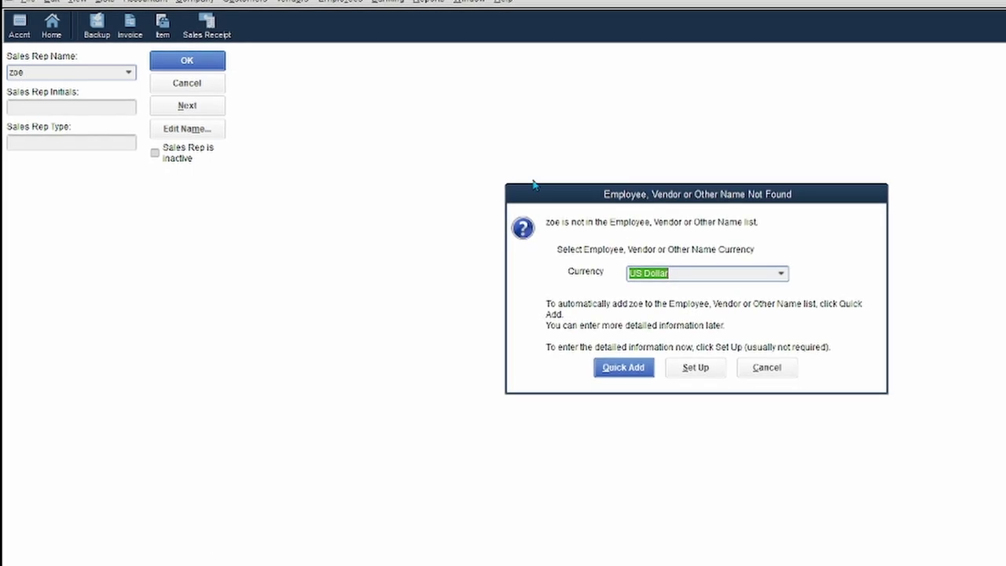
{"action": "left_click", "coordinate": [639, 368]}
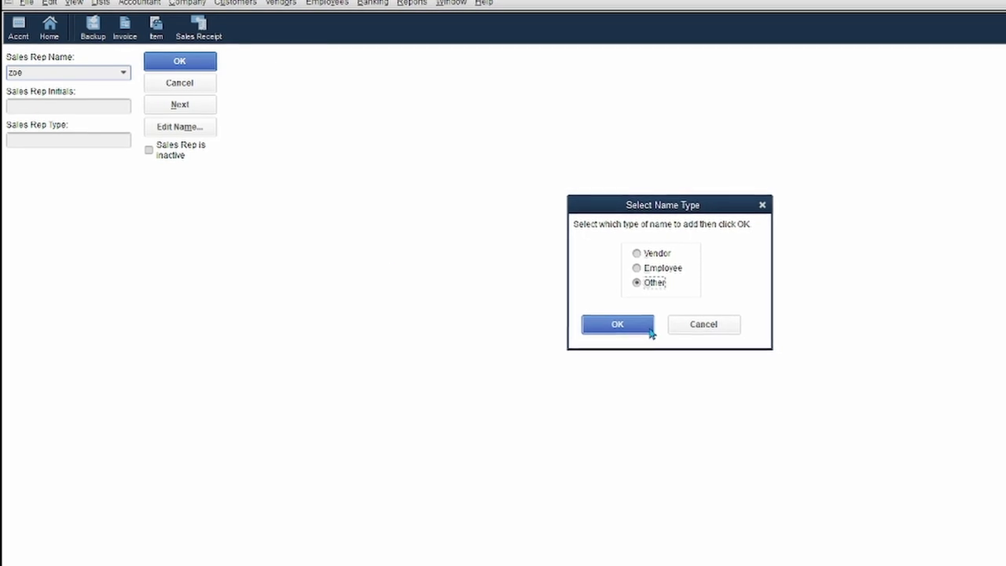
{"action": "left_click", "coordinate": [614, 323]}
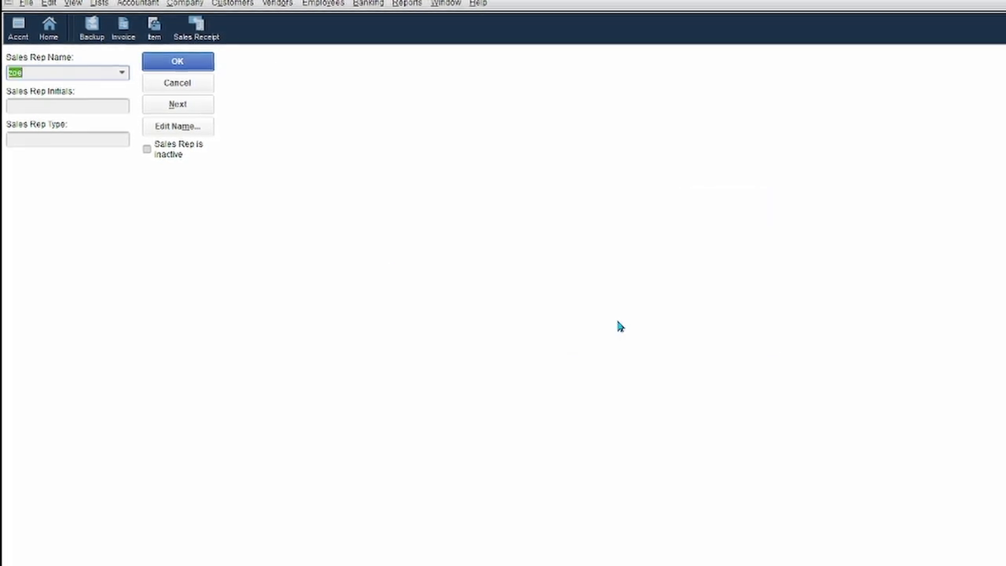
{"action": "left_click", "coordinate": [78, 111]}
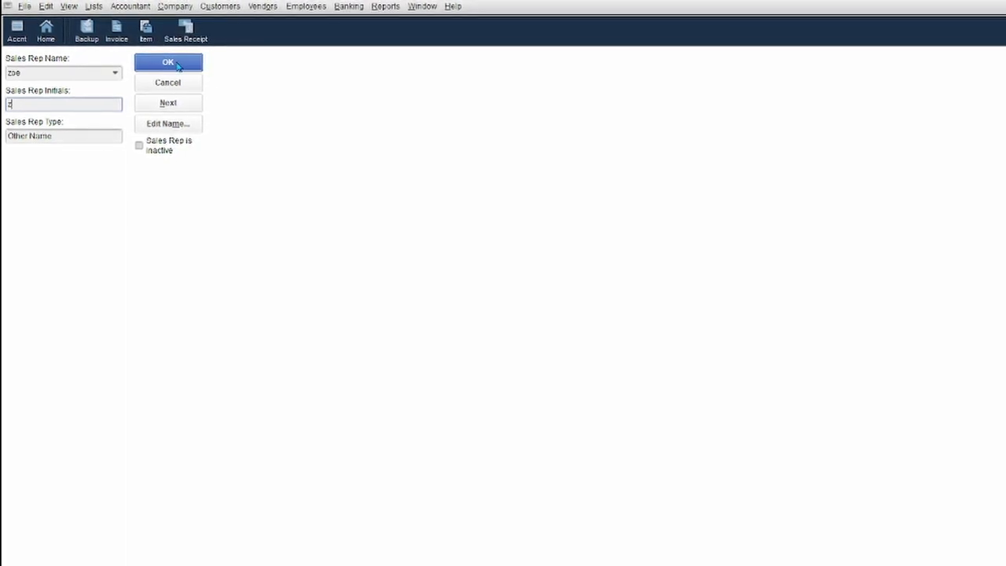
{"action": "left_click", "coordinate": [168, 105]}
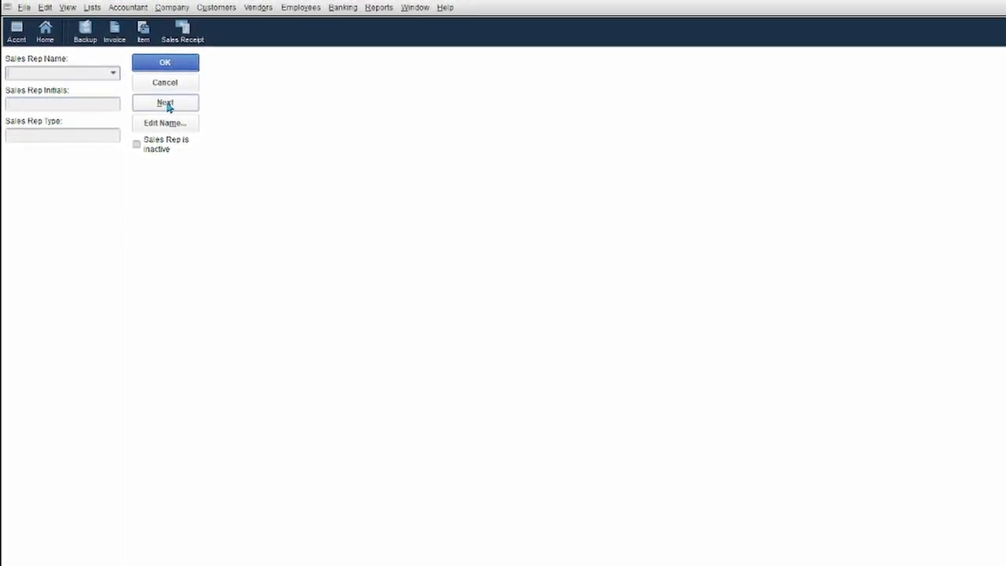
Step: Quick-add the second sales rep by first name as an Other name, save with the initial y, and close the Sales Rep List
{"action": "left_click", "coordinate": [112, 73]}
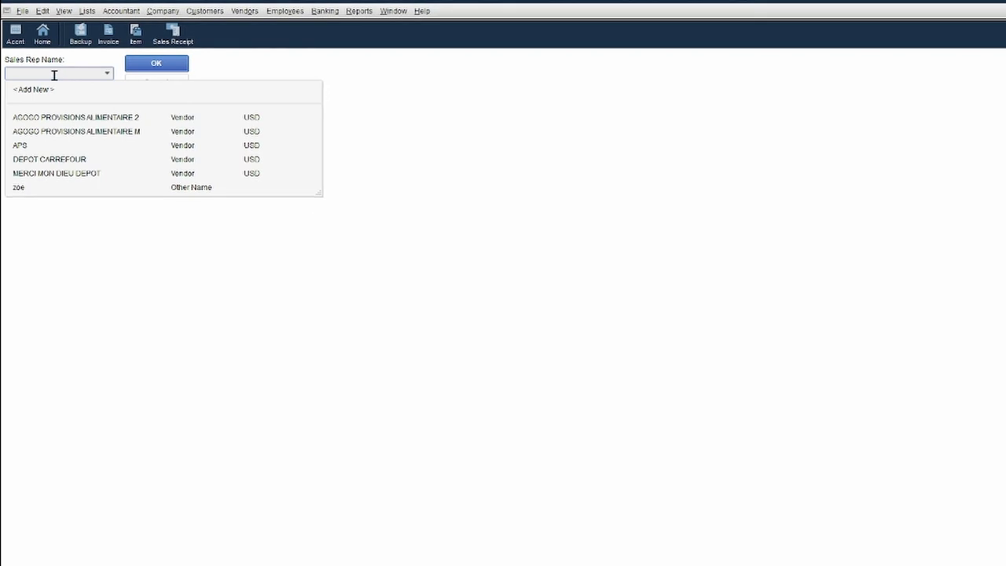
{"action": "type", "text": "yve"}
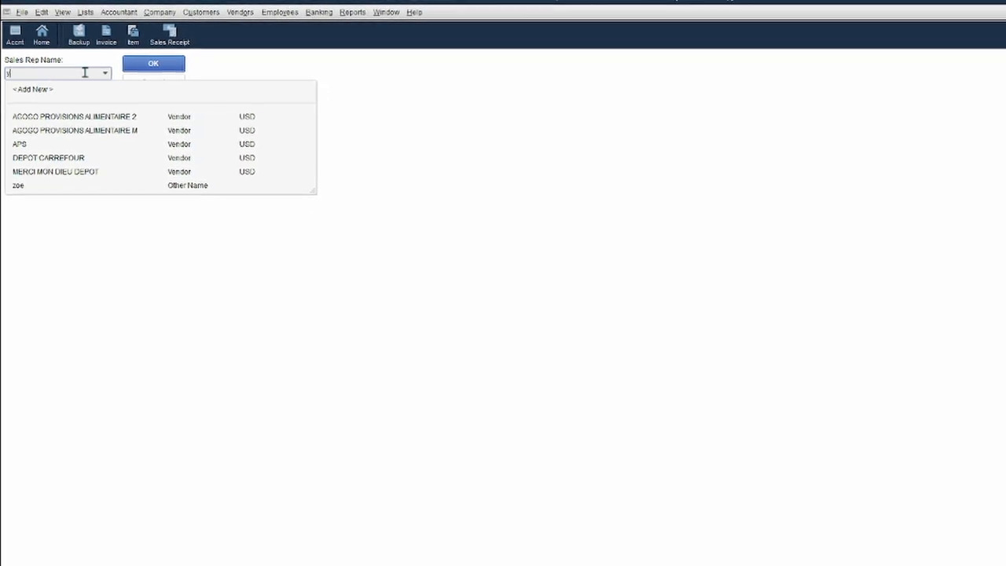
{"action": "type", "text": "tte"}
{"action": "key", "text": "Tab"}
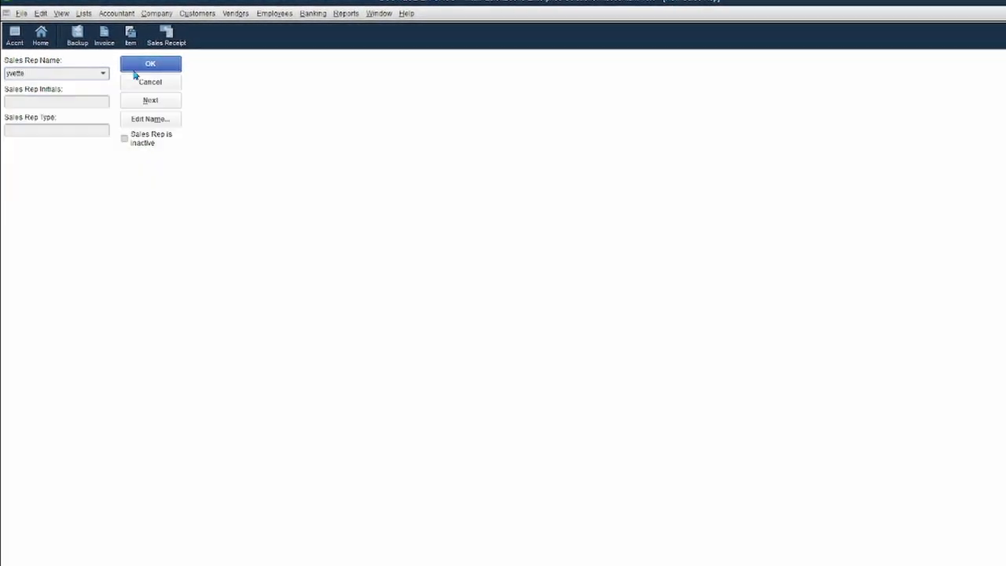
{"action": "left_click", "coordinate": [501, 311]}
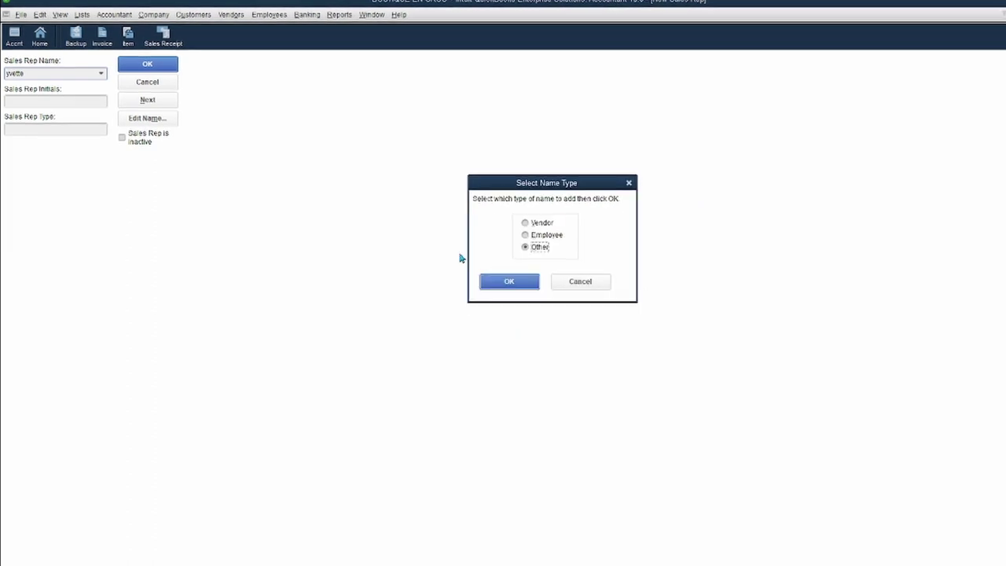
{"action": "left_click", "coordinate": [509, 280]}
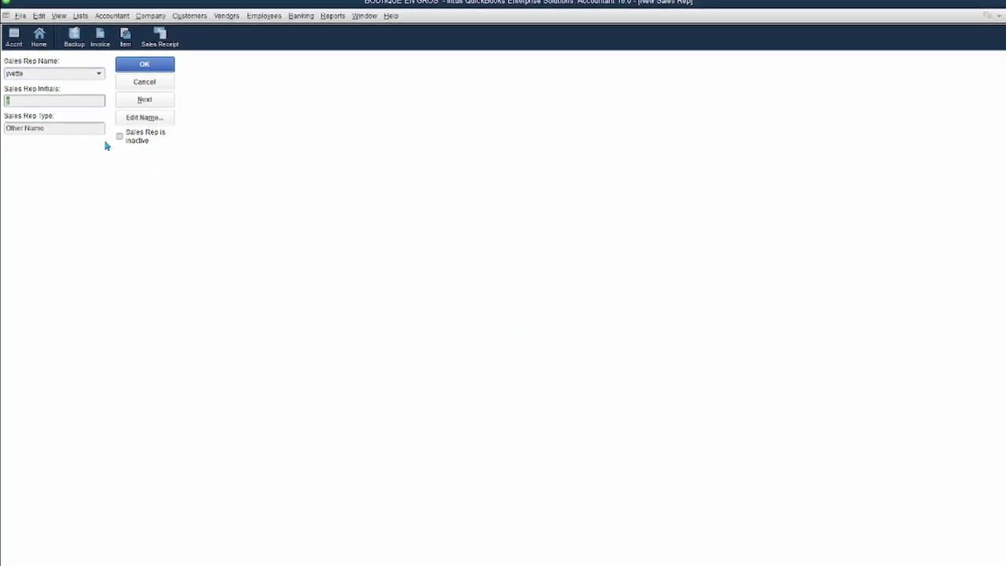
{"action": "left_click", "coordinate": [161, 69]}
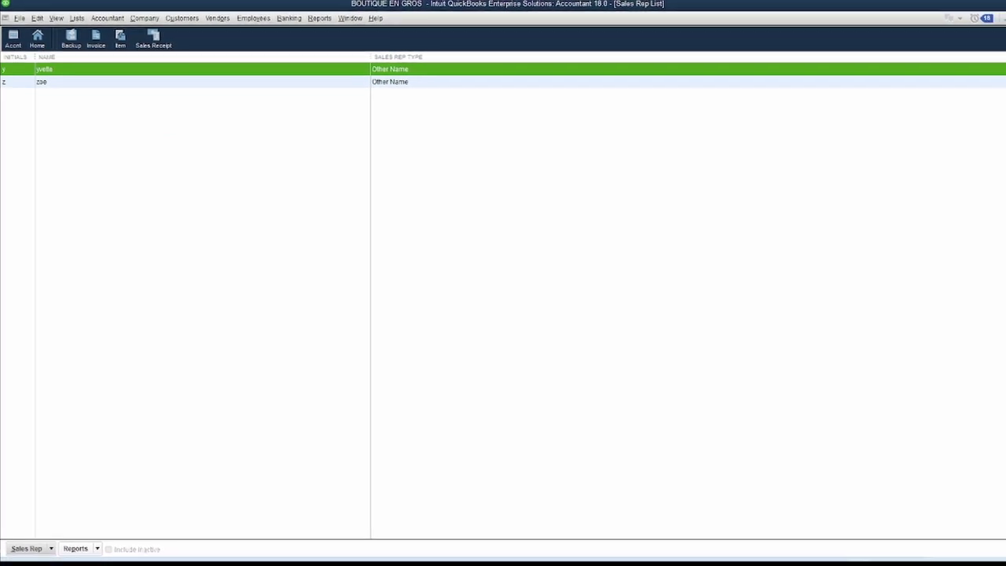
{"action": "key", "text": "Escape"}
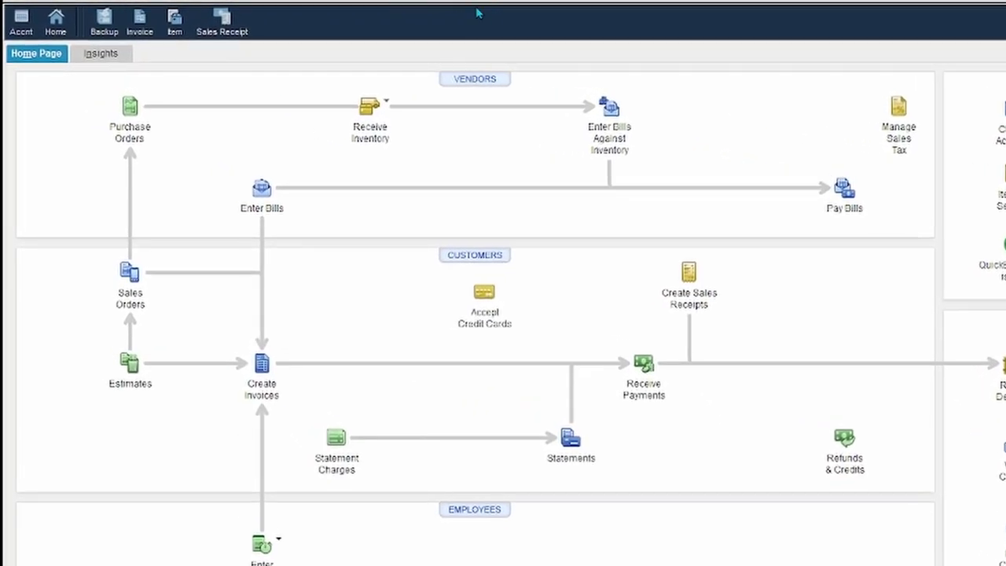
Step: Look over the fields of a blank sales receipt and close it
{"action": "left_click", "coordinate": [688, 272]}
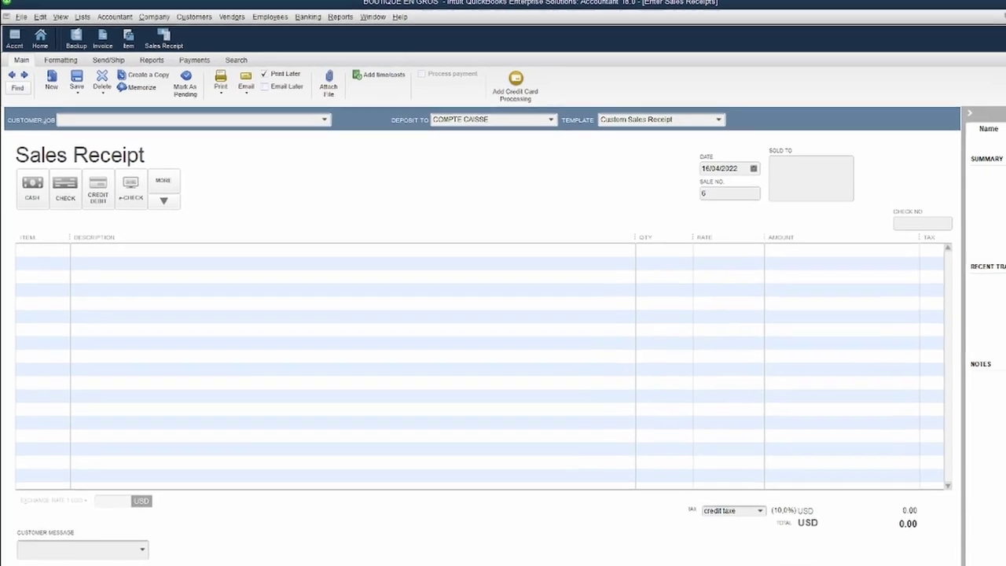
{"action": "left_click", "coordinate": [716, 529]}
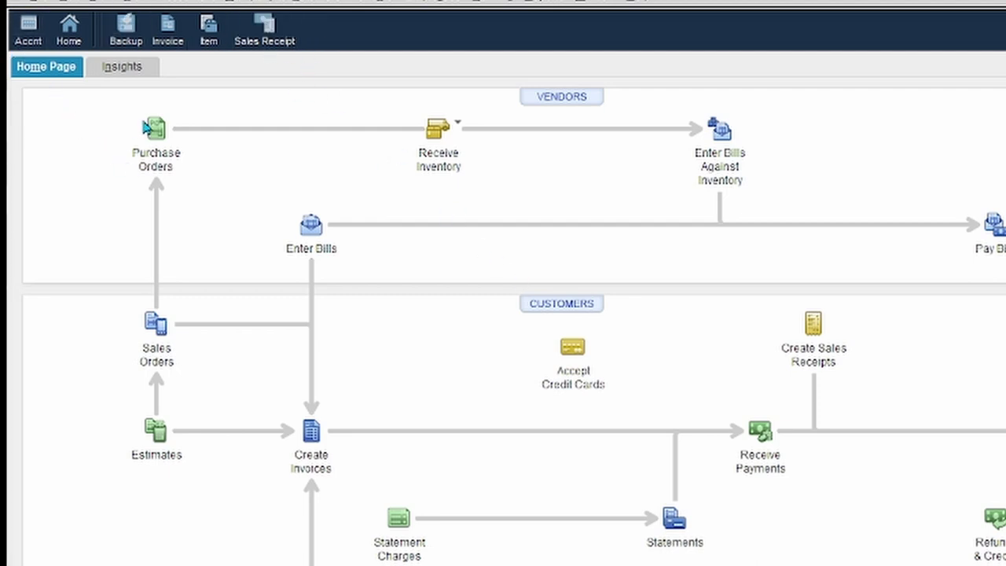
Step: Start a new invoice and make a copy of its locked Intuit Product Invoice template for data layout customization
{"action": "left_click", "coordinate": [312, 428]}
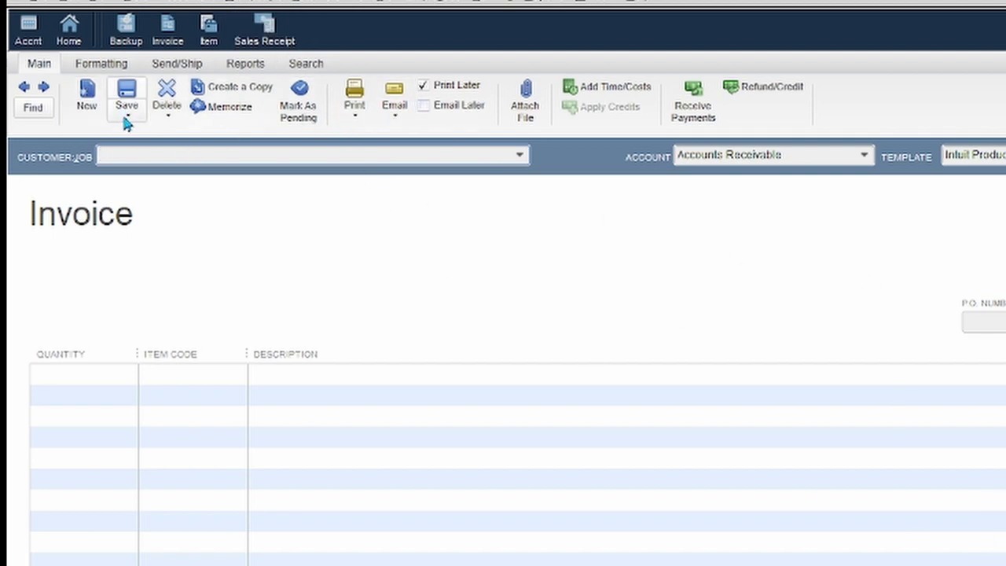
{"action": "left_click", "coordinate": [112, 65]}
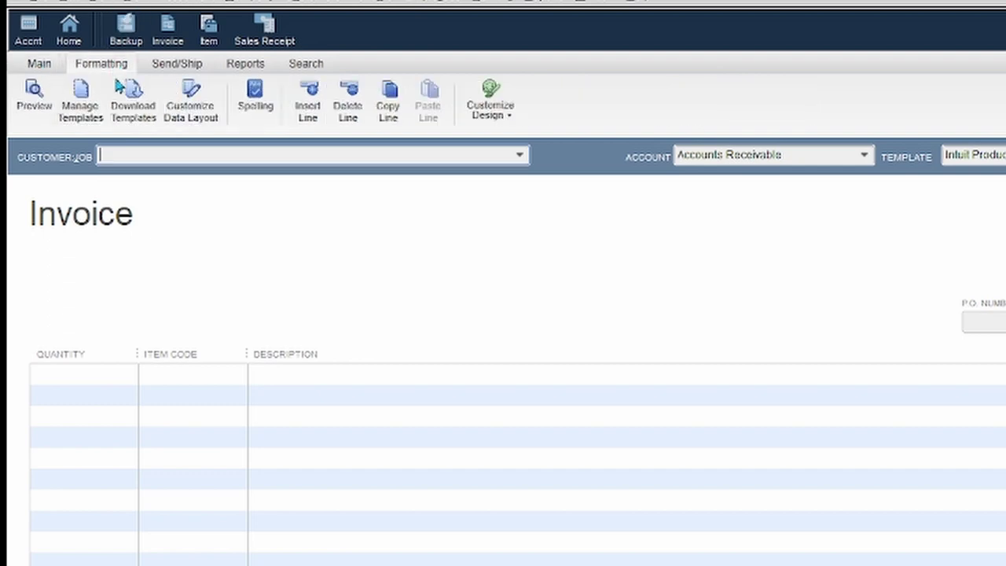
{"action": "left_click", "coordinate": [190, 102]}
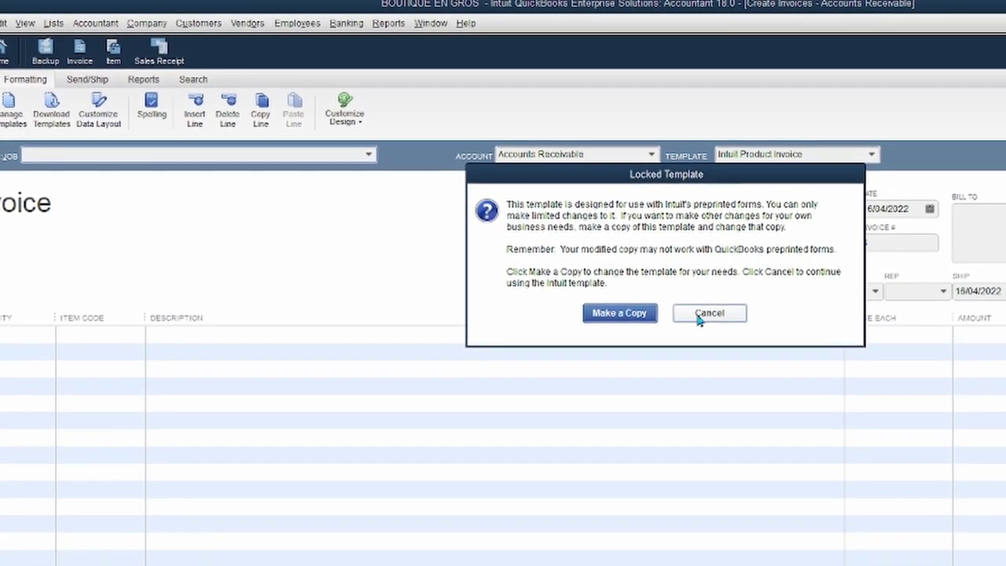
{"action": "left_click", "coordinate": [637, 313]}
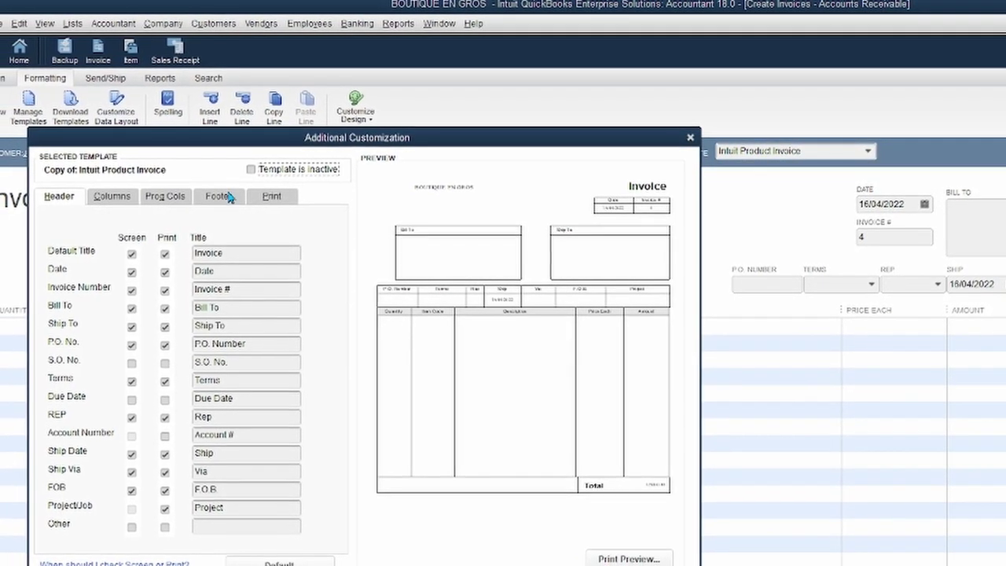
Step: Review the template copy's print, footer and header settings and accept it with REP shown on screen and in print
{"action": "left_click", "coordinate": [273, 197]}
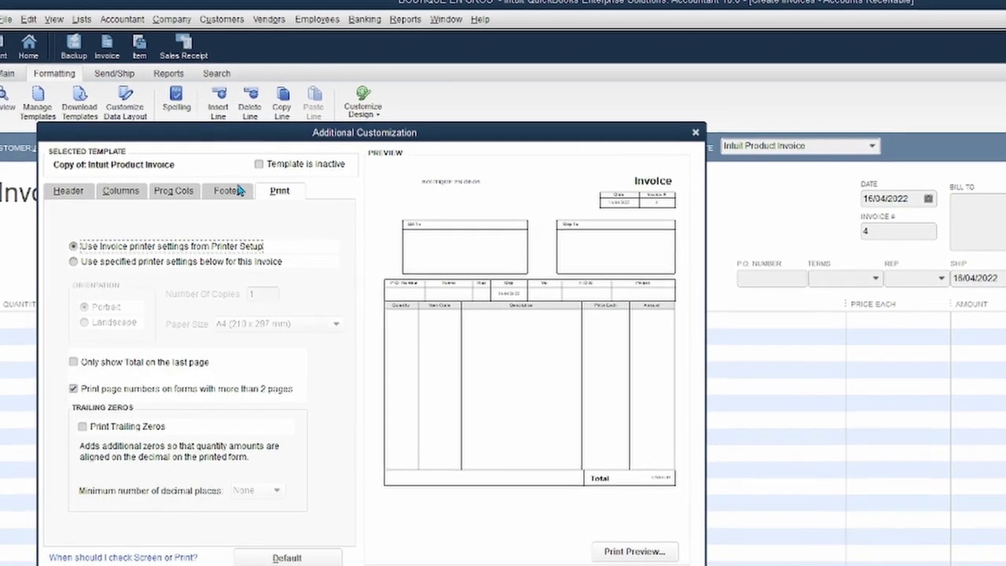
{"action": "left_click", "coordinate": [236, 191]}
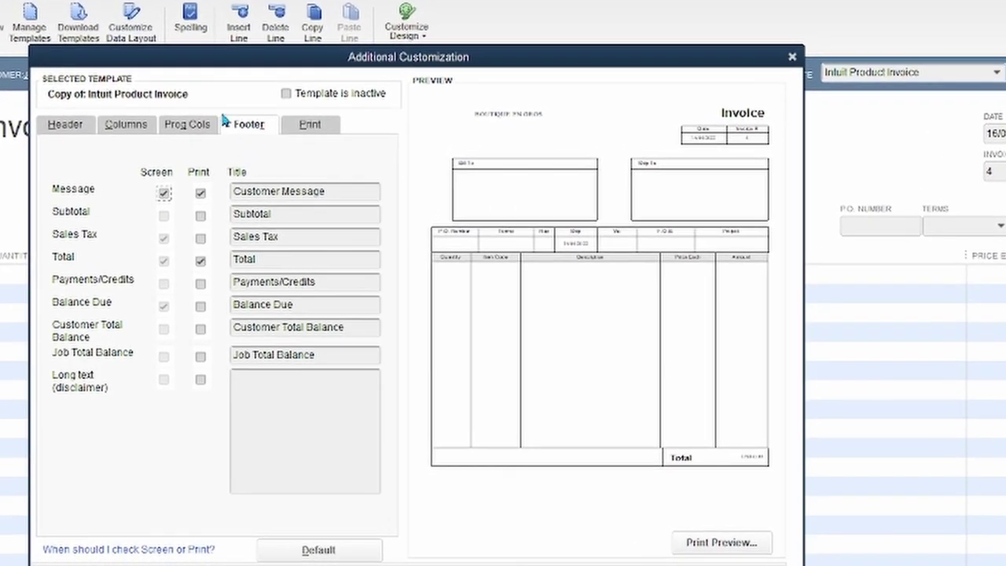
{"action": "left_click", "coordinate": [75, 129]}
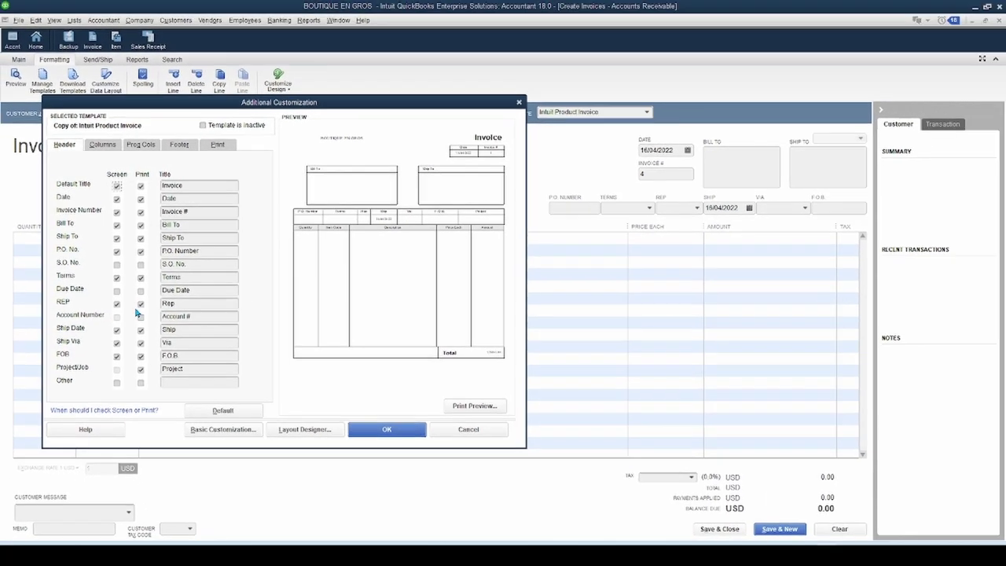
{"action": "left_click", "coordinate": [369, 431]}
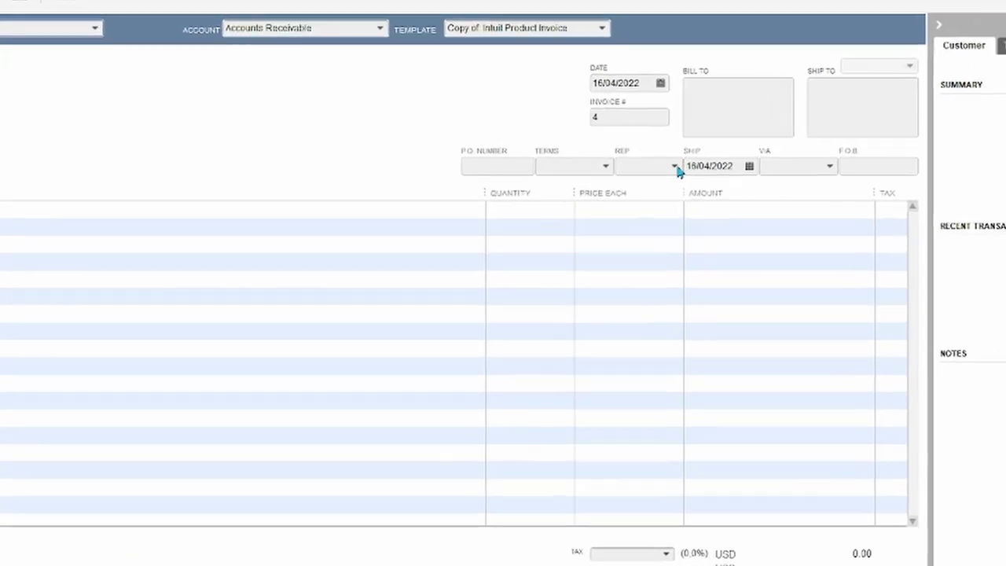
Step: Set the invoice's rep to z and add item BAKARA 1/2 / 100 with a quantity of 2
{"action": "left_click", "coordinate": [696, 208]}
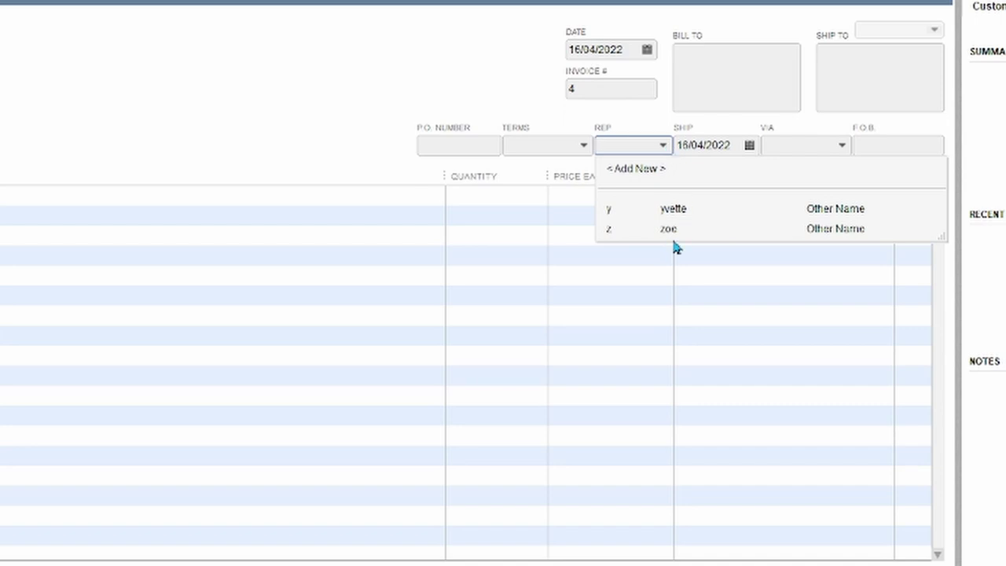
{"action": "left_click", "coordinate": [676, 229]}
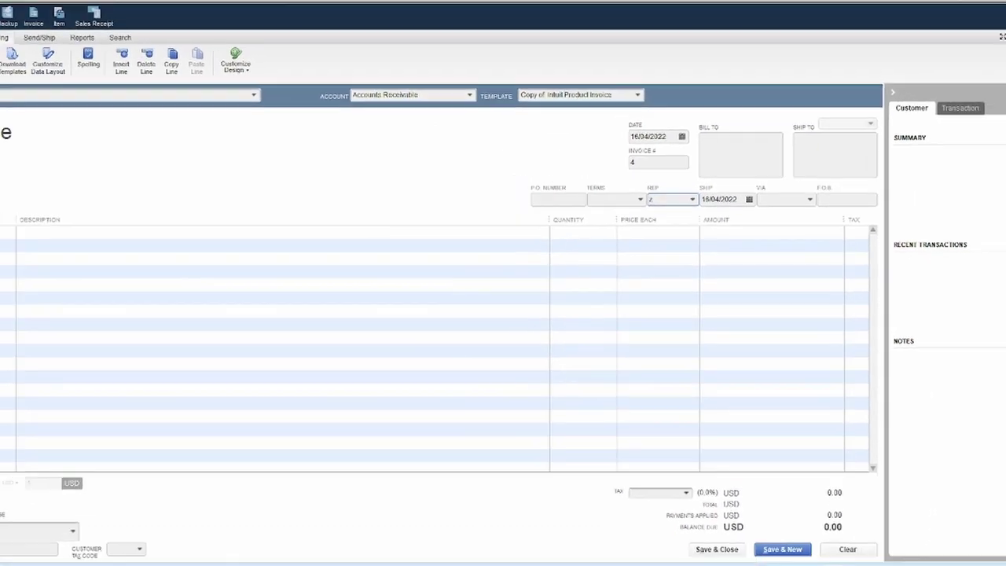
{"action": "left_click", "coordinate": [68, 240]}
{"action": "left_click", "coordinate": [70, 240]}
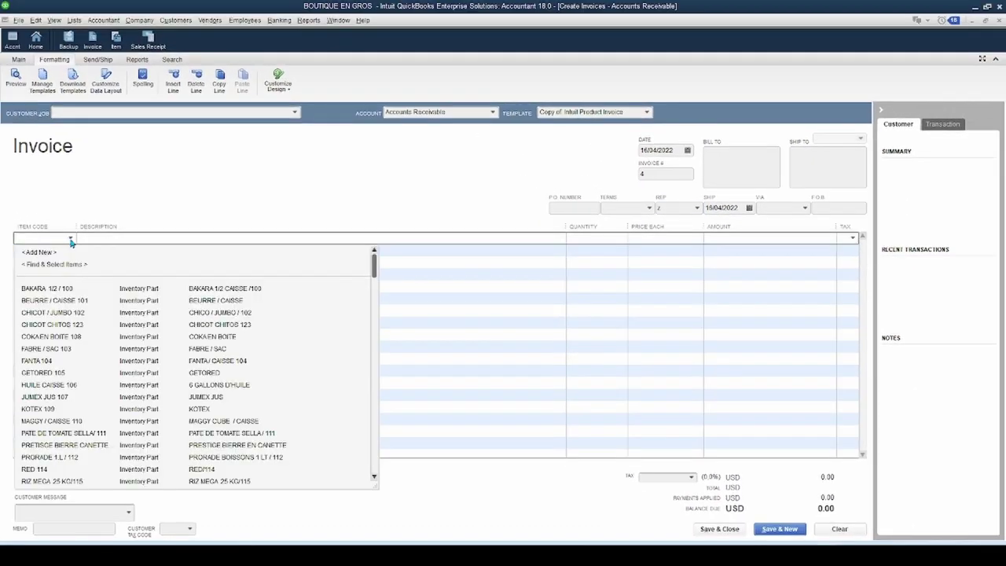
{"action": "left_click", "coordinate": [47, 291]}
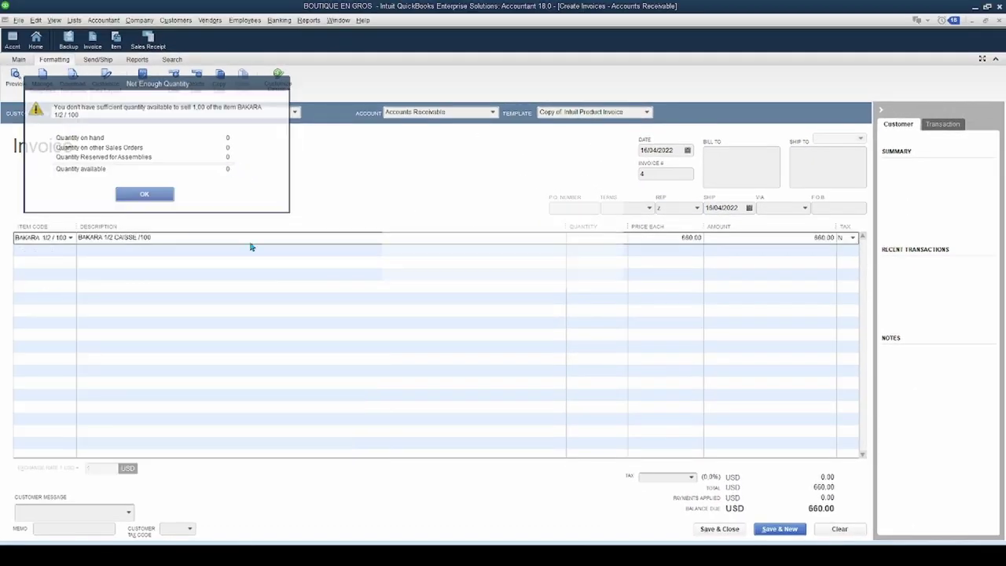
{"action": "left_click", "coordinate": [501, 272]}
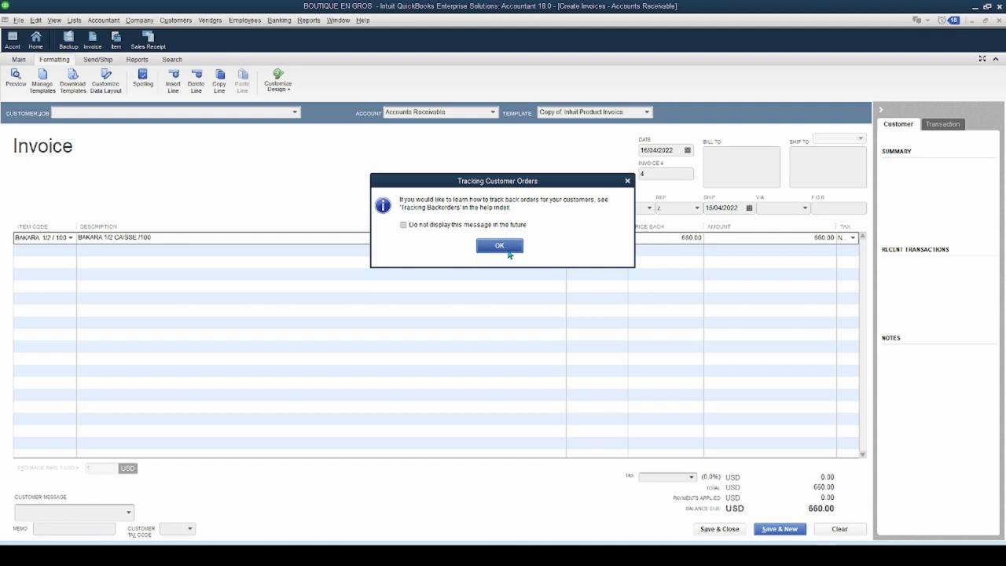
{"action": "left_click", "coordinate": [508, 250]}
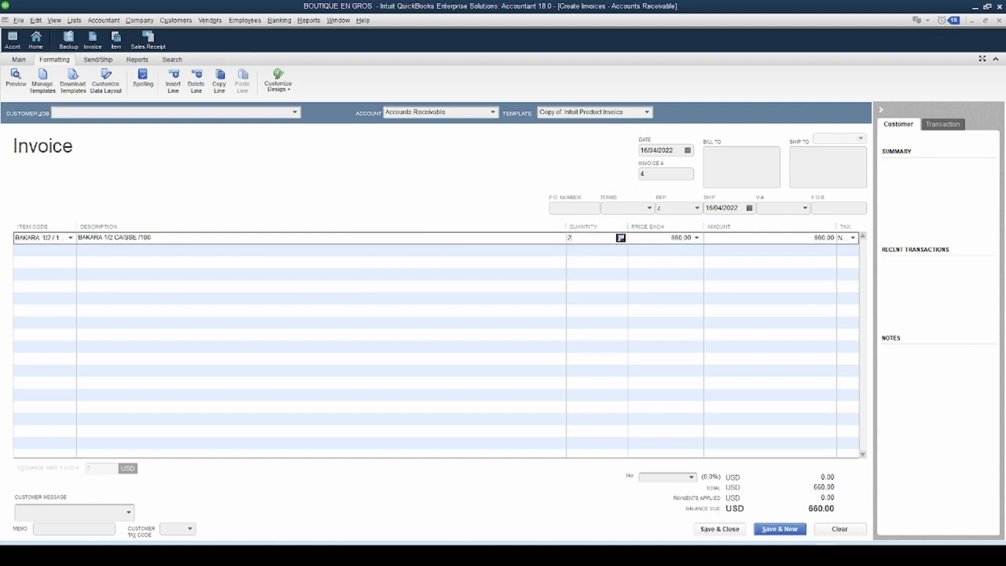
{"action": "left_click", "coordinate": [489, 281]}
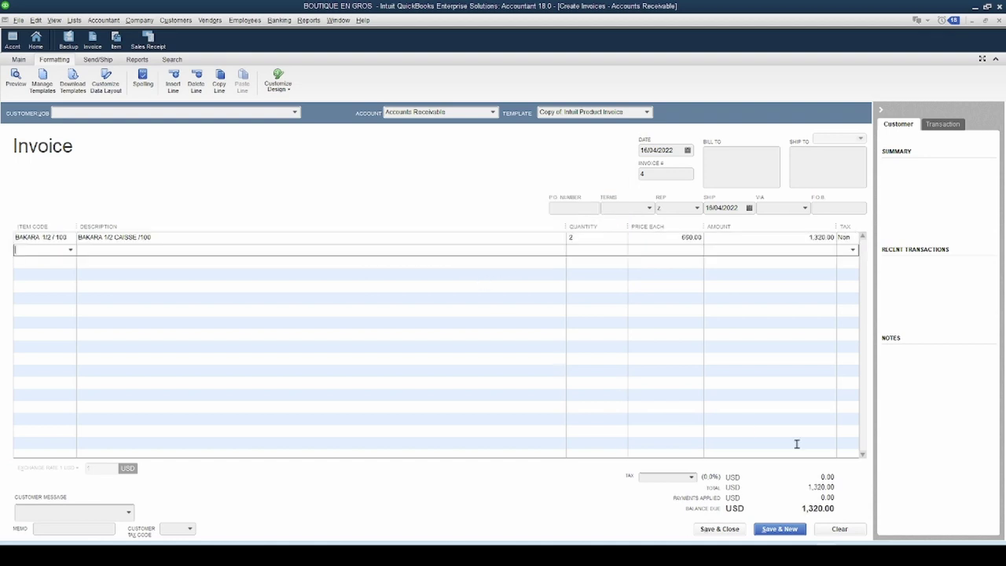
Step: Assign the third listed customer to the invoice, then save and close it
{"action": "left_click", "coordinate": [722, 528]}
{"action": "left_click", "coordinate": [502, 177]}
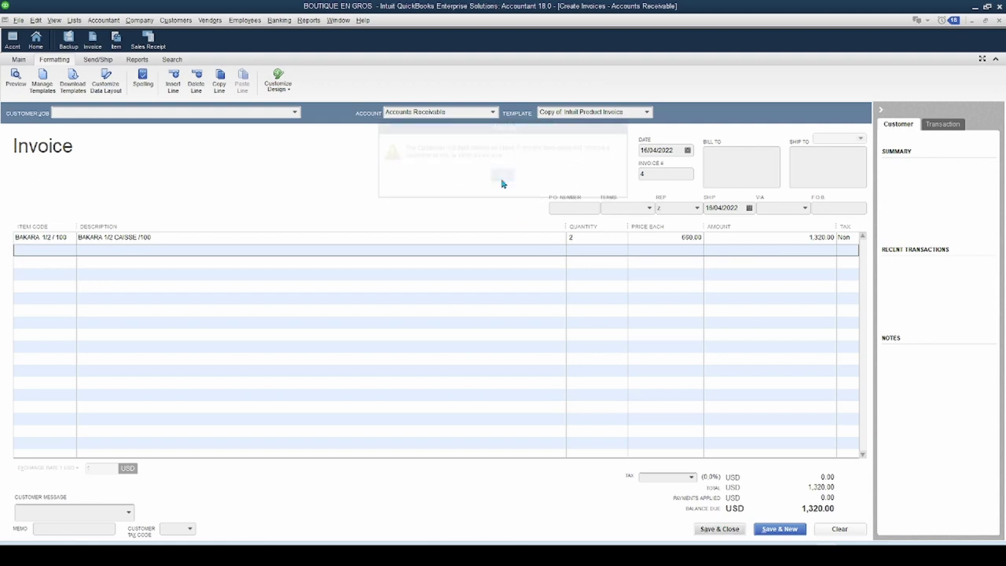
{"action": "left_click", "coordinate": [294, 113]}
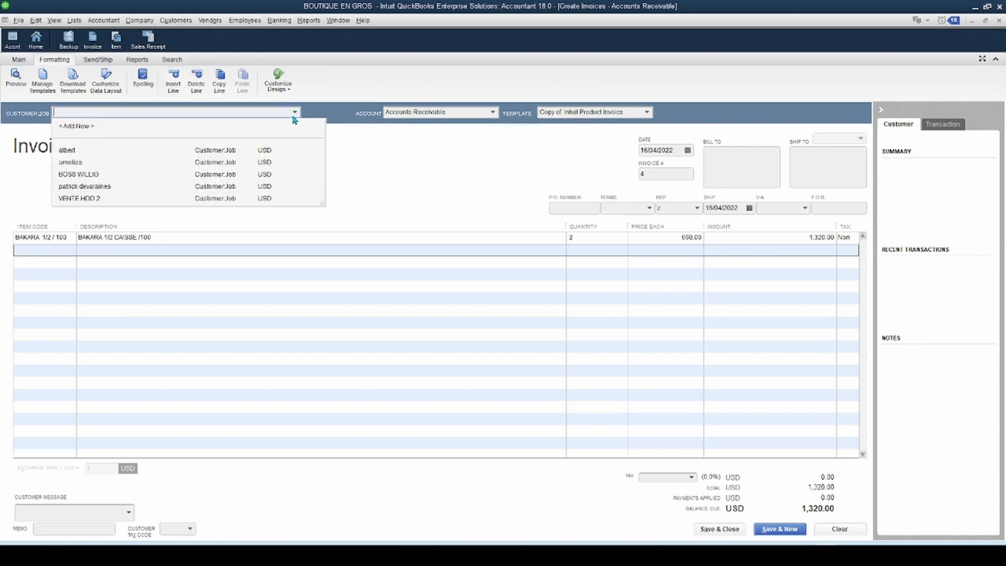
{"action": "left_click", "coordinate": [78, 174]}
{"action": "left_click", "coordinate": [499, 250]}
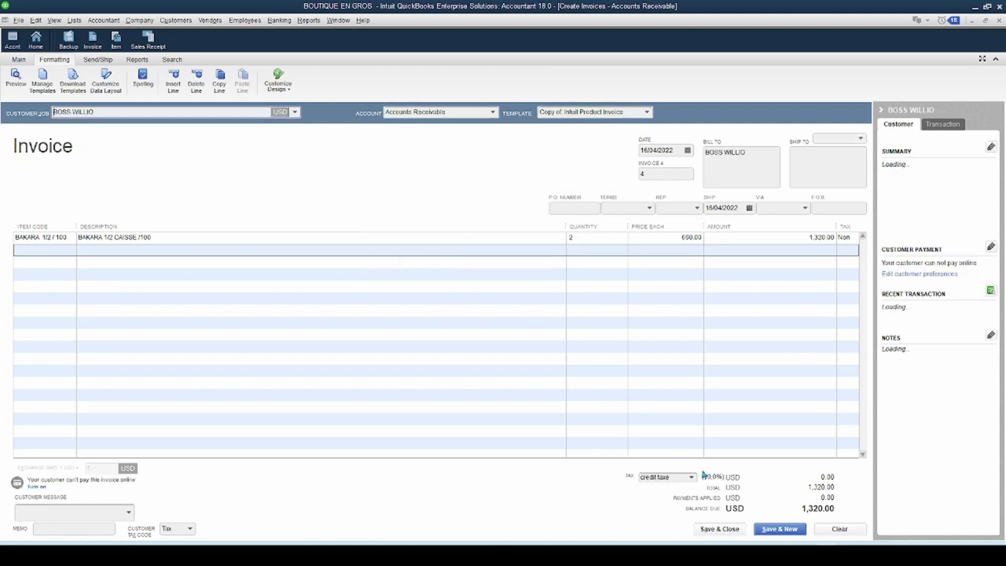
{"action": "left_click", "coordinate": [727, 529]}
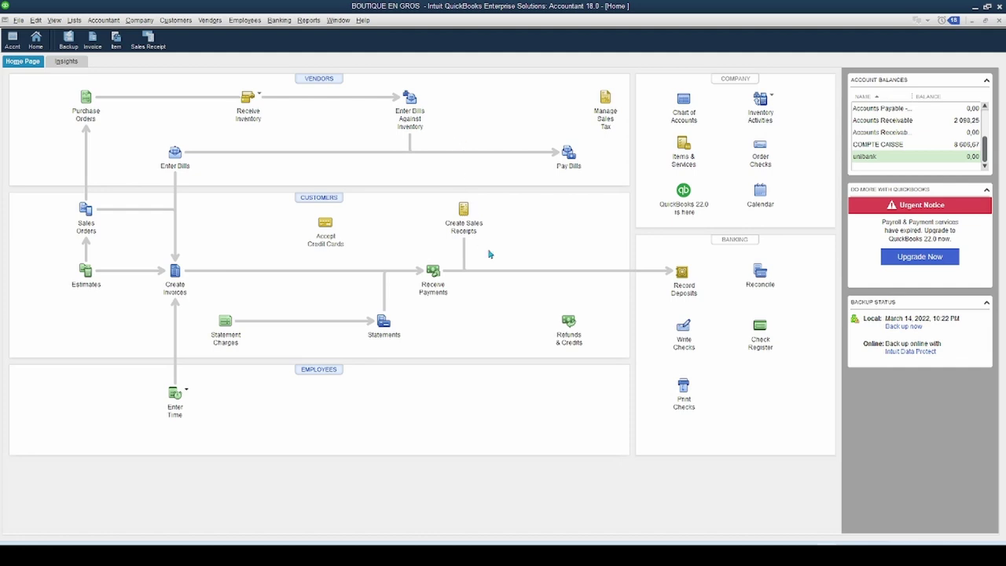
Step: Start a new sales receipt and show REP on screen and in print in the Custom Sales Receipt template, suppressing further Layout Designer messages
{"action": "left_click", "coordinate": [464, 211]}
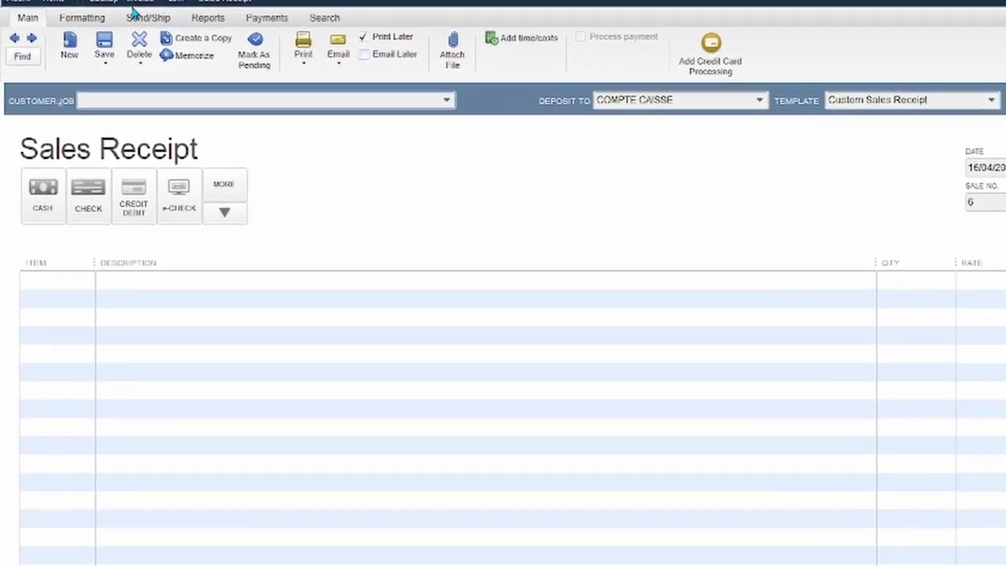
{"action": "left_click", "coordinate": [62, 45]}
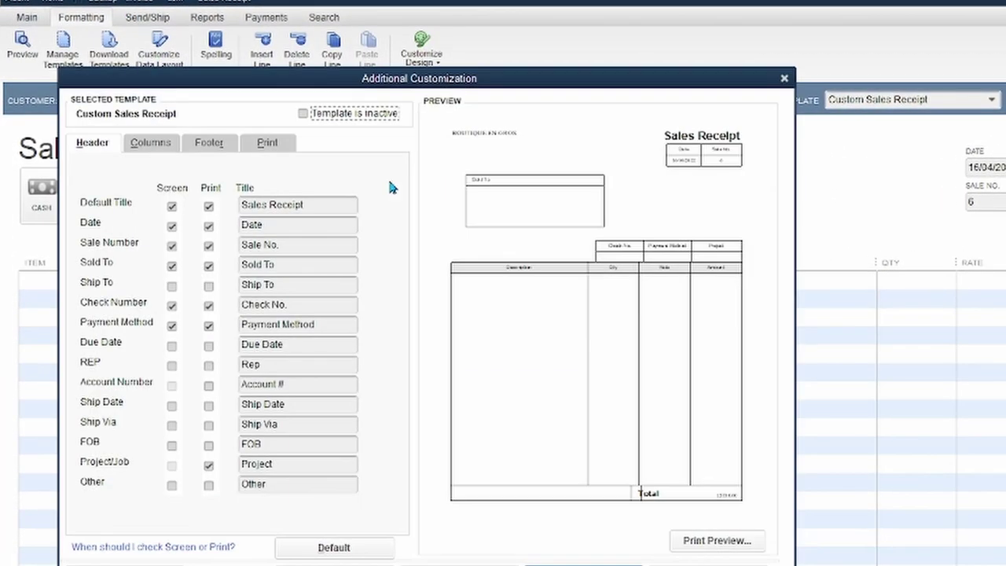
{"action": "left_click", "coordinate": [208, 364]}
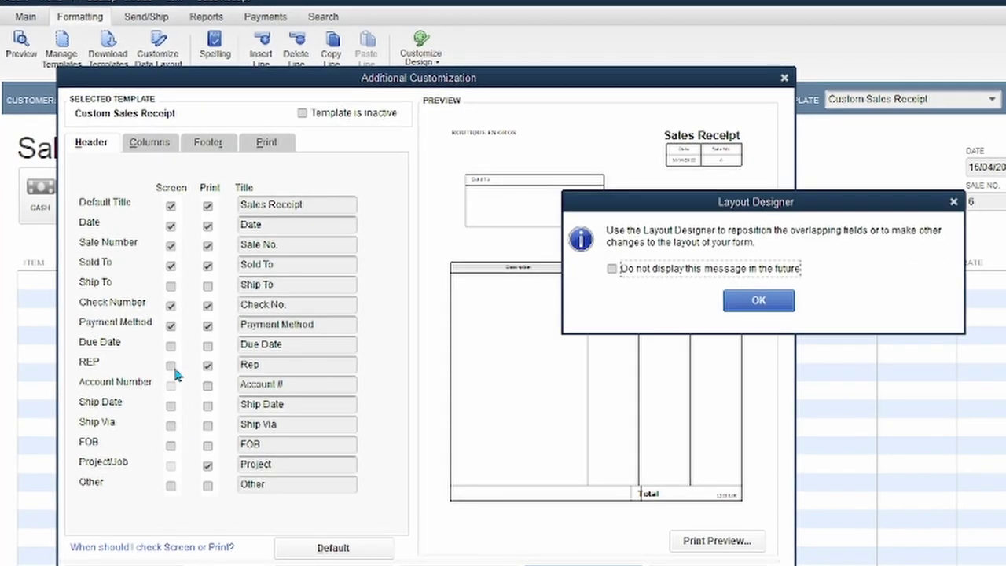
{"action": "key", "text": "Return"}
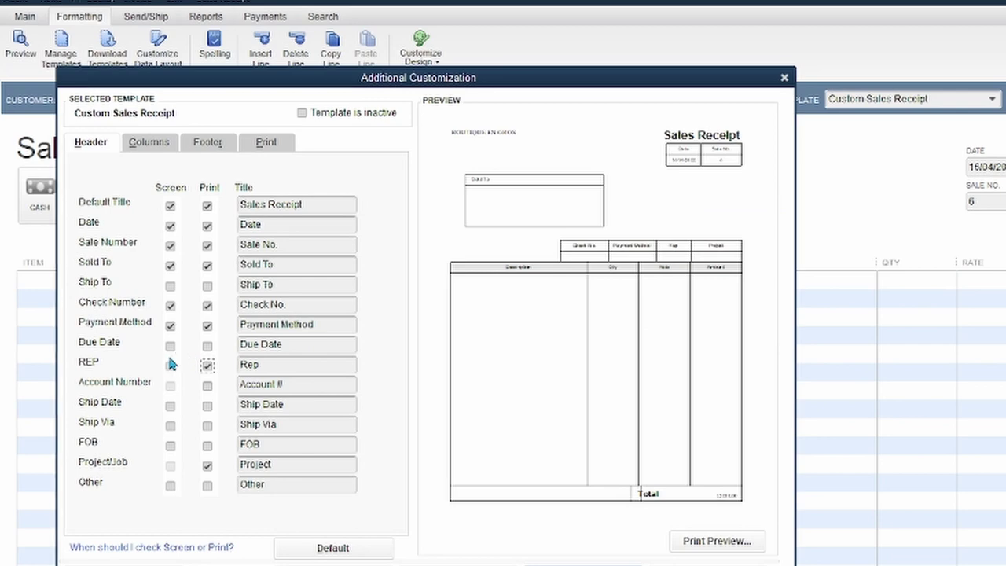
{"action": "left_click", "coordinate": [169, 366]}
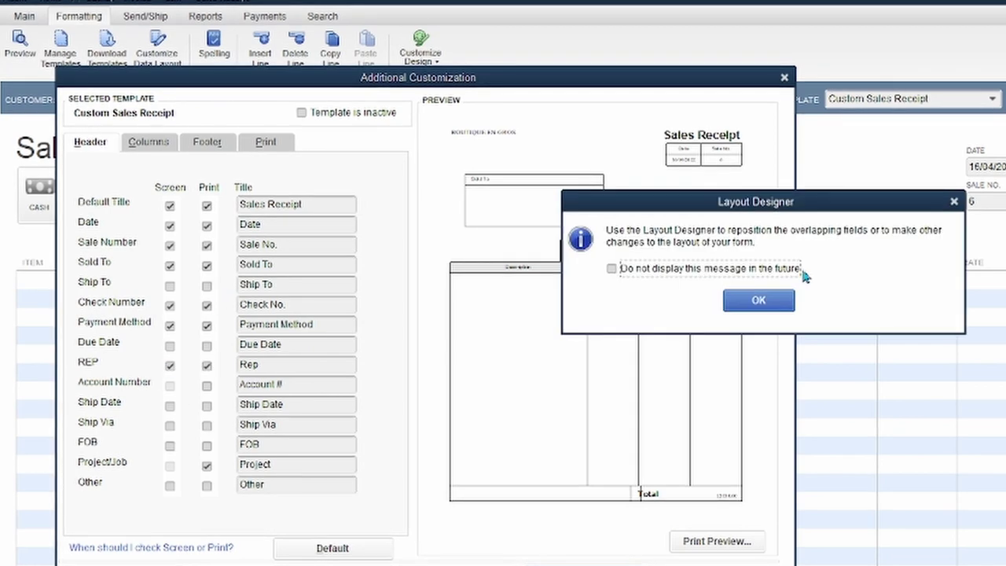
{"action": "left_click", "coordinate": [613, 269]}
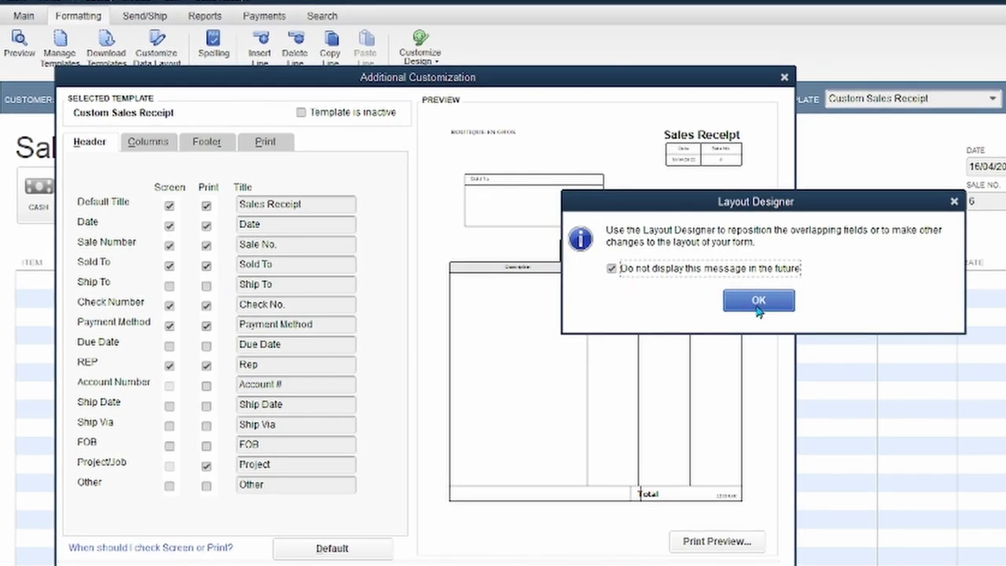
{"action": "key", "text": "Return"}
{"action": "key", "text": "Return"}
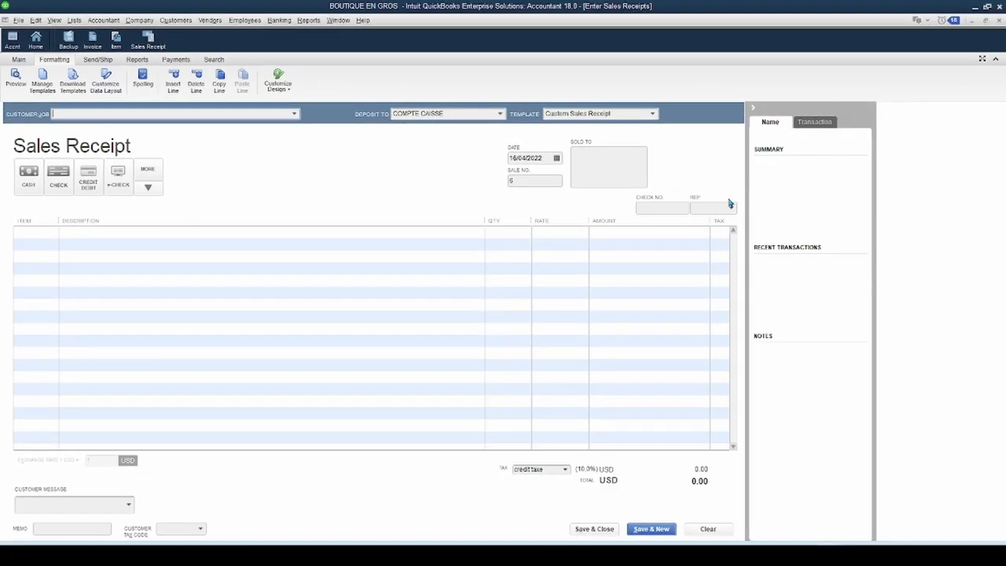
Step: Set the sales receipt's rep to y and add item BAKARA 1/2 / 100, turning off the negative quantities message
{"action": "left_click", "coordinate": [731, 209]}
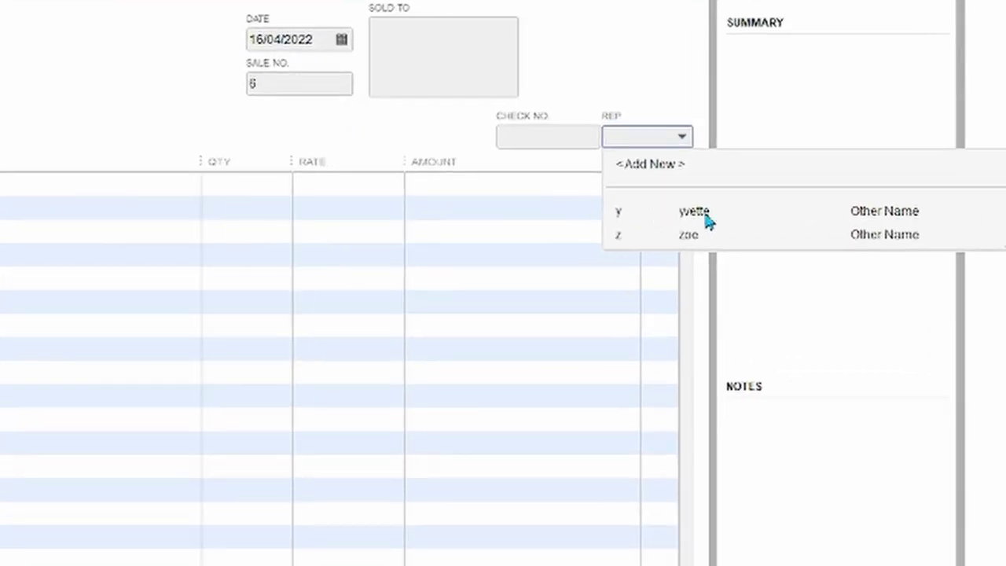
{"action": "left_click", "coordinate": [705, 216]}
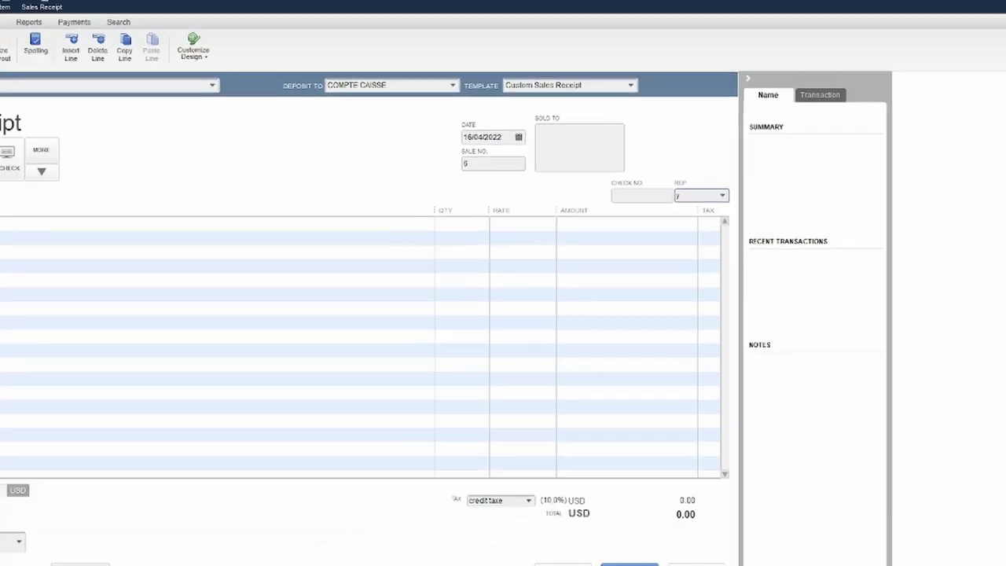
{"action": "left_click", "coordinate": [34, 239]}
{"action": "left_click", "coordinate": [52, 233]}
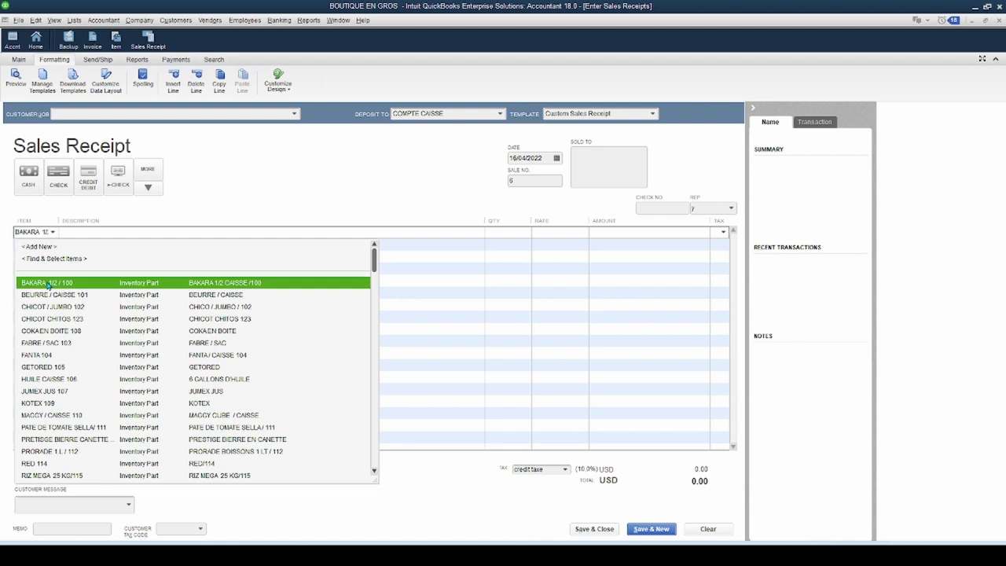
{"action": "left_click", "coordinate": [49, 285]}
{"action": "left_click", "coordinate": [140, 191]}
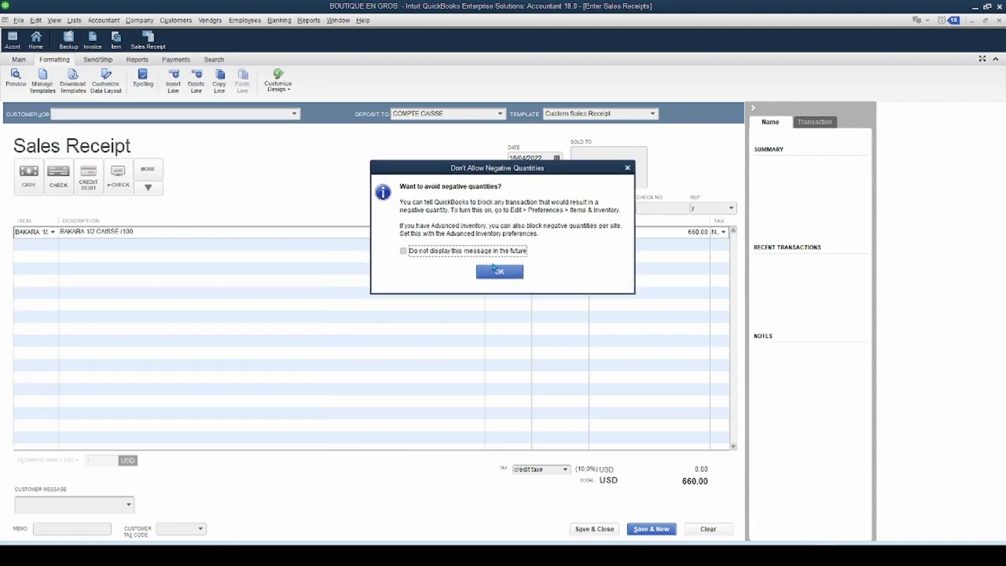
{"action": "left_click", "coordinate": [500, 272]}
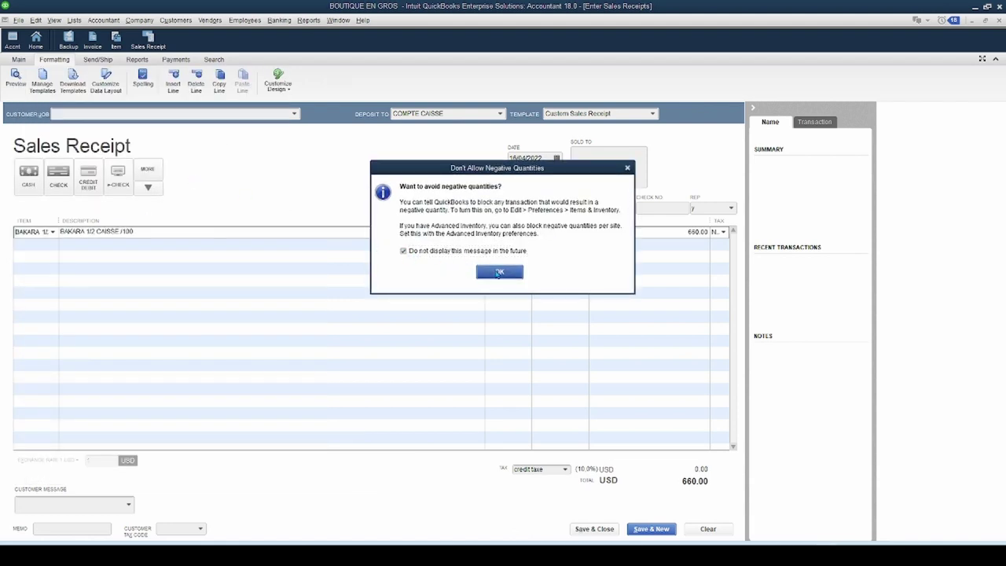
Step: Enter the quantity for the BAKARA item, then save and close the sales receipt
{"action": "left_click", "coordinate": [483, 245]}
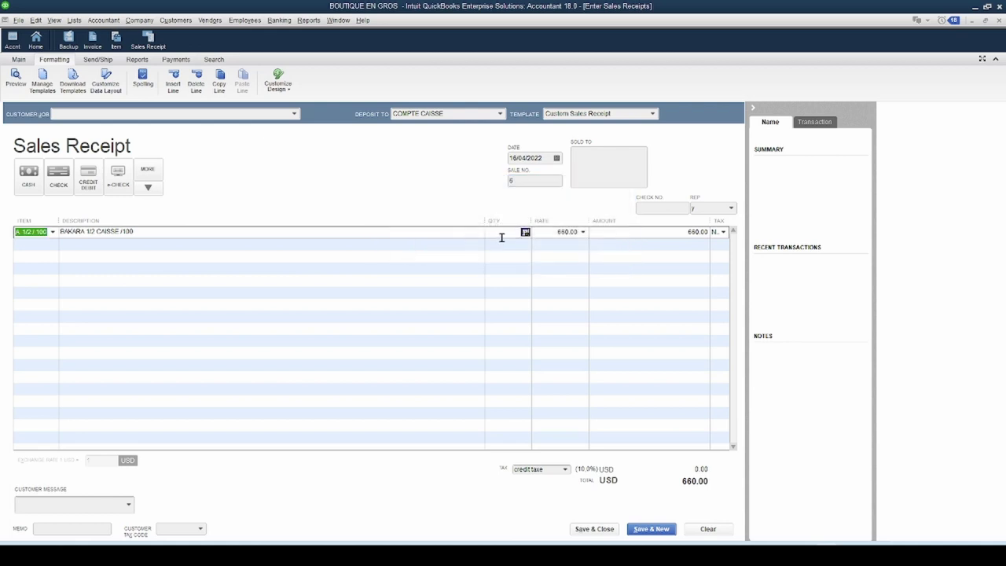
{"action": "left_click", "coordinate": [501, 237]}
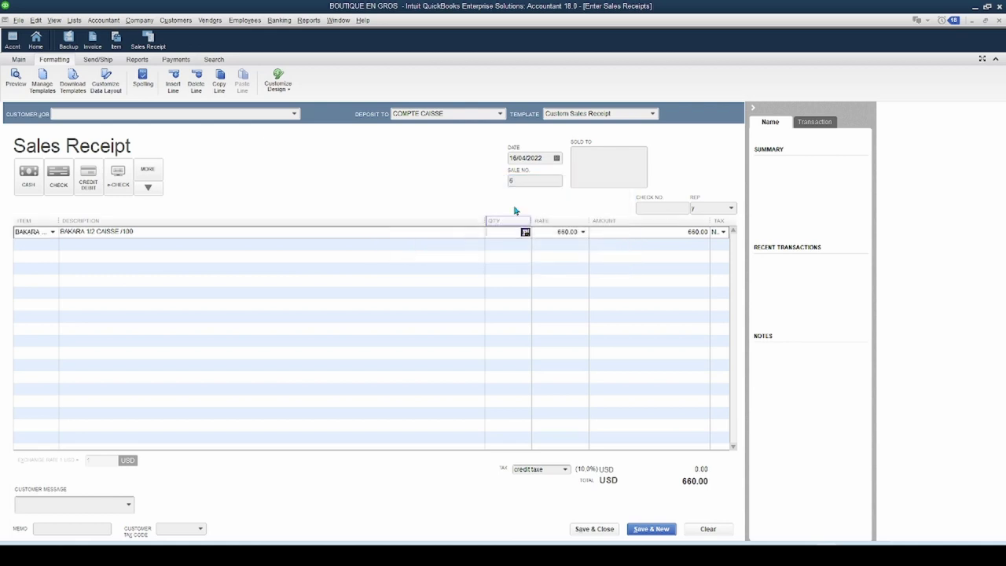
{"action": "left_click", "coordinate": [442, 276]}
{"action": "left_click", "coordinate": [594, 530]}
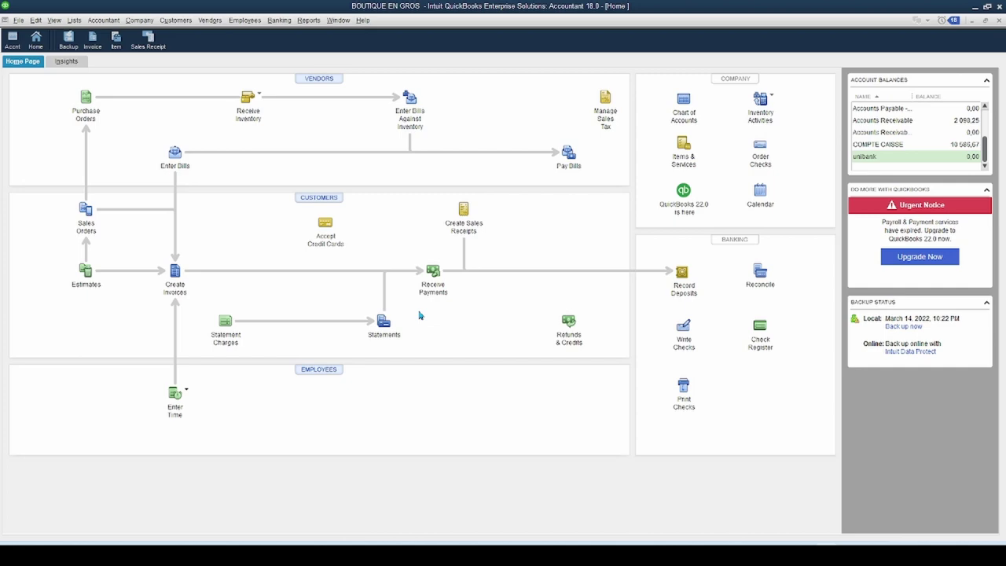
Step: View the Sales by Rep Summary report to examine sales per representative, then close it
{"action": "left_click", "coordinate": [309, 22]}
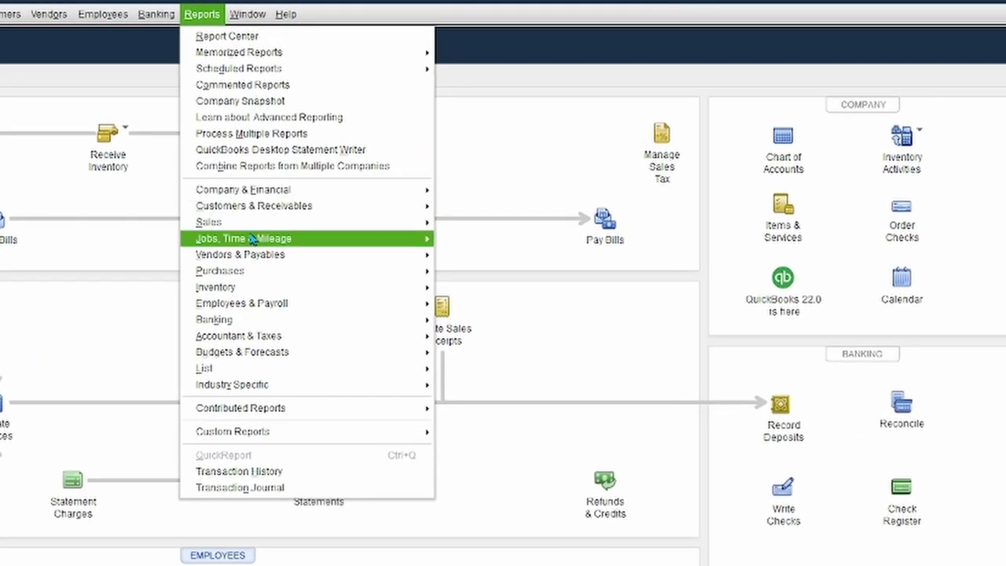
{"action": "mouse_move", "coordinate": [339, 156]}
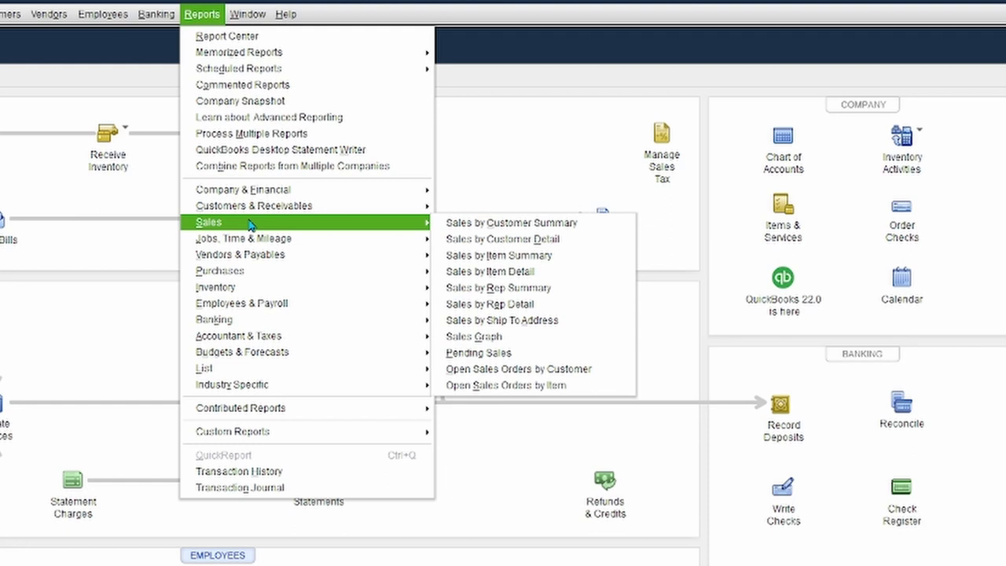
{"action": "left_click", "coordinate": [529, 295]}
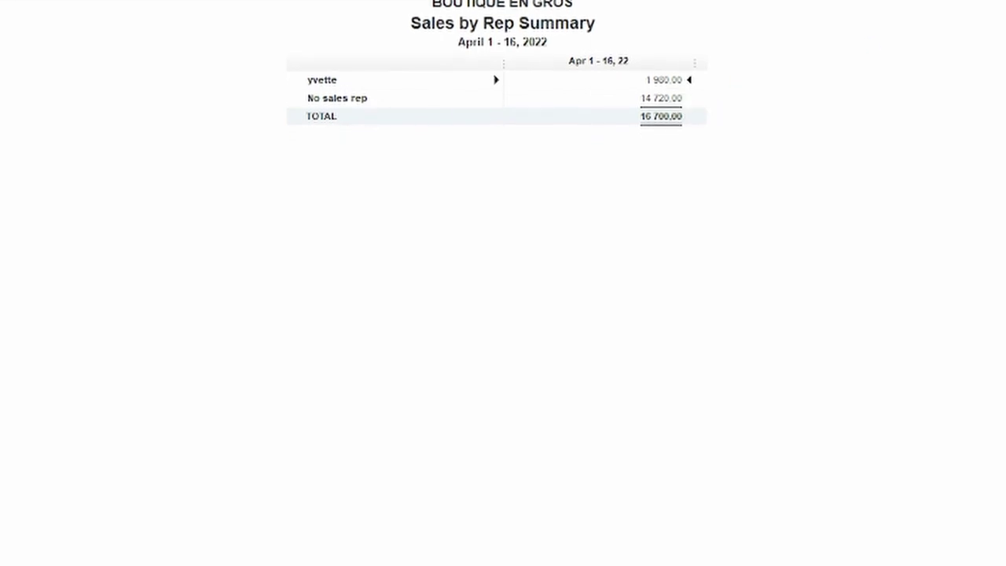
{"action": "key", "text": "Escape"}
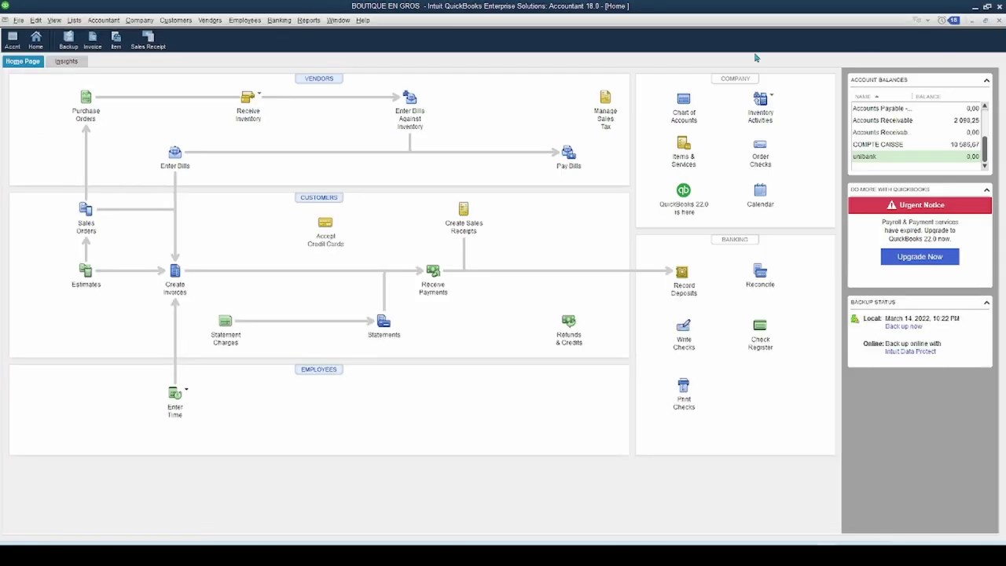
Step: Start another sales receipt and add item BEURRE / CAISSE 101 with a quantity of 2
{"action": "left_click", "coordinate": [464, 211]}
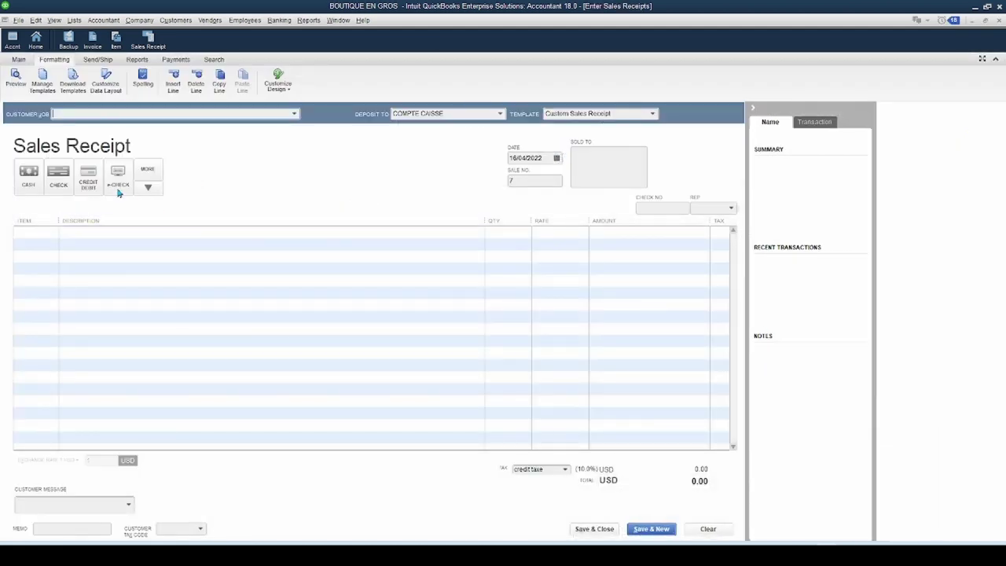
{"action": "left_click", "coordinate": [50, 232]}
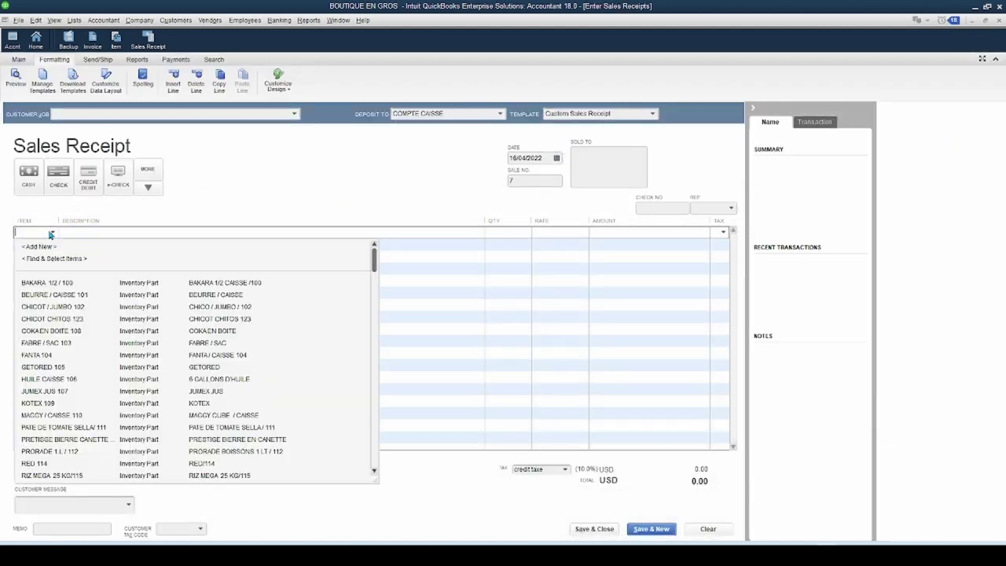
{"action": "left_click", "coordinate": [37, 295]}
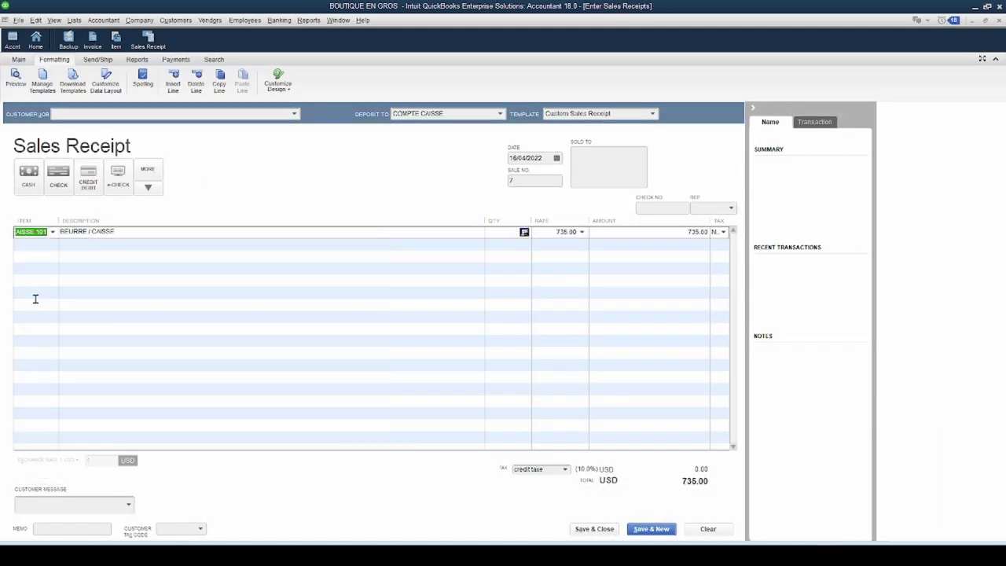
{"action": "left_click", "coordinate": [515, 232]}
Step: Assign rep z to the sales receipt, save it and close the sales receipt form
{"action": "left_click", "coordinate": [731, 209]}
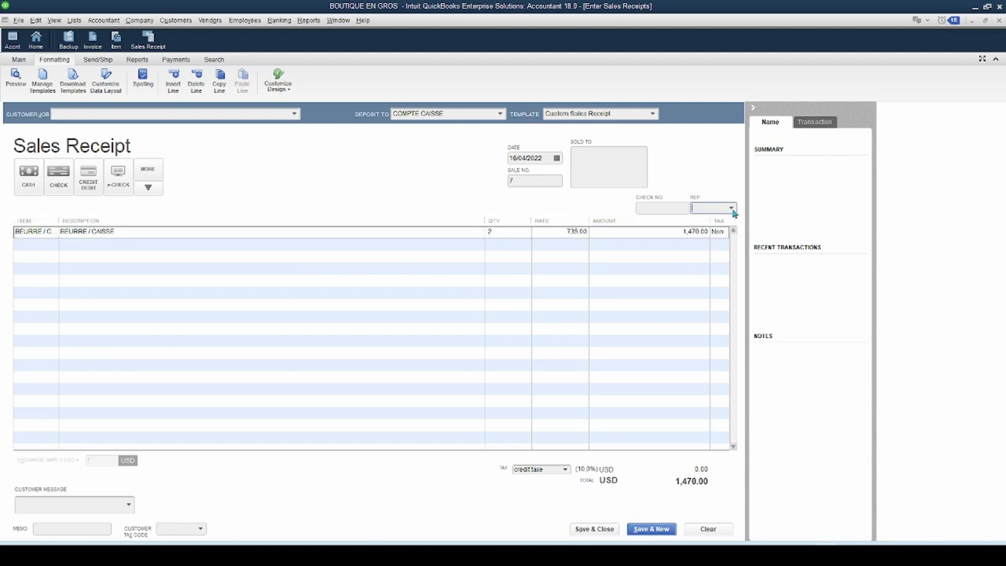
{"action": "left_click", "coordinate": [701, 258]}
{"action": "left_click", "coordinate": [640, 530]}
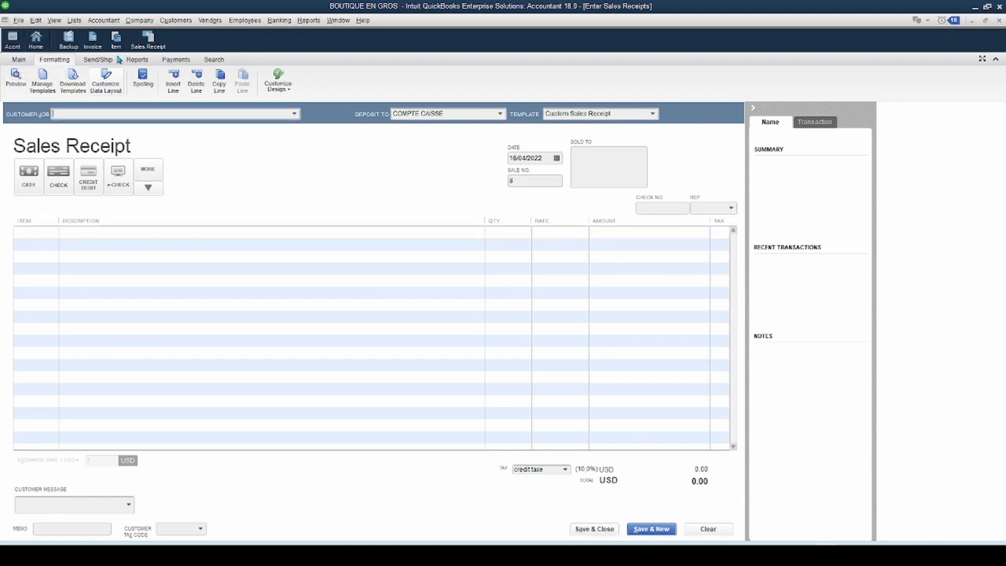
{"action": "left_click", "coordinate": [24, 60]}
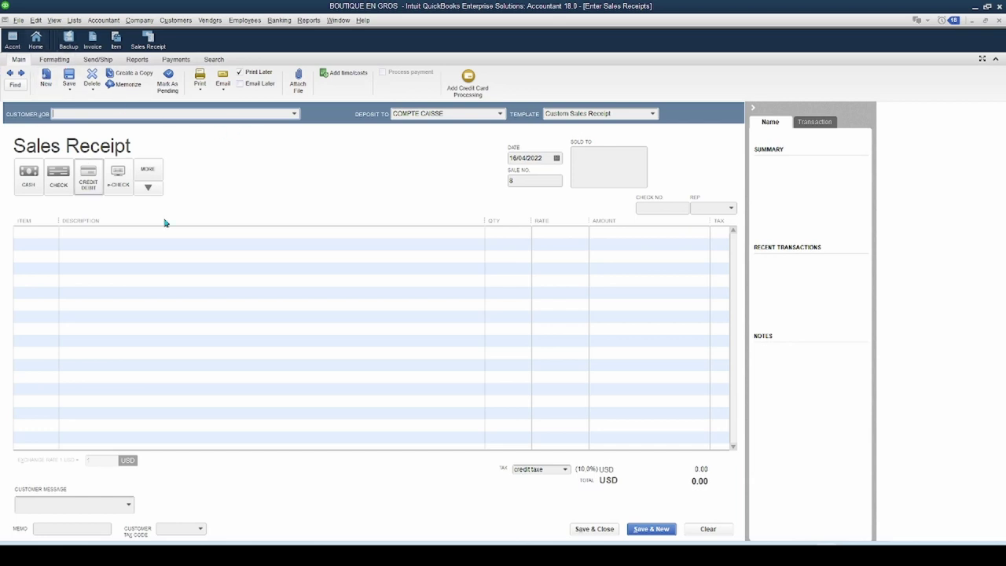
{"action": "left_click", "coordinate": [594, 529]}
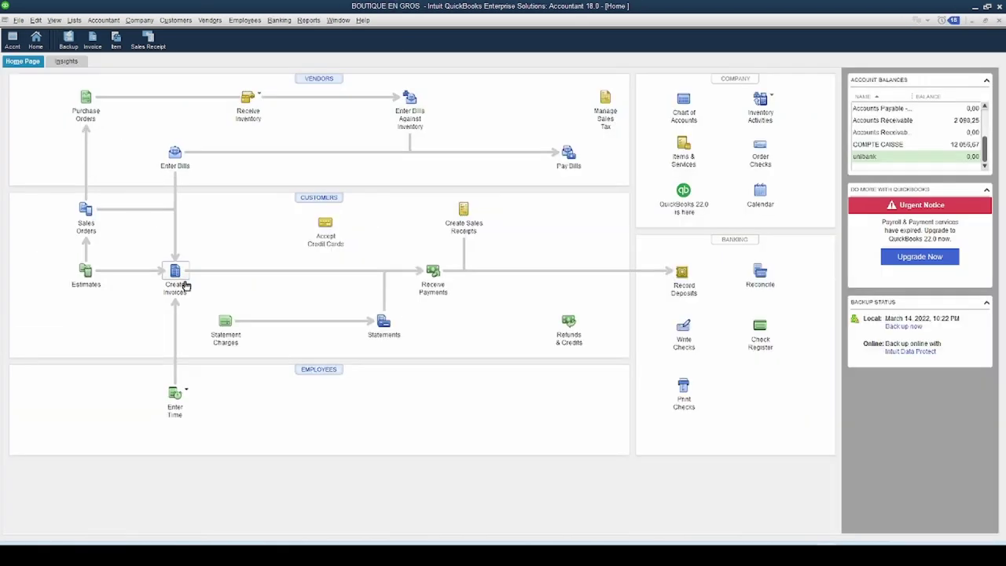
Step: Create a new invoice for customer VENTE HDD 2
{"action": "left_click", "coordinate": [175, 277]}
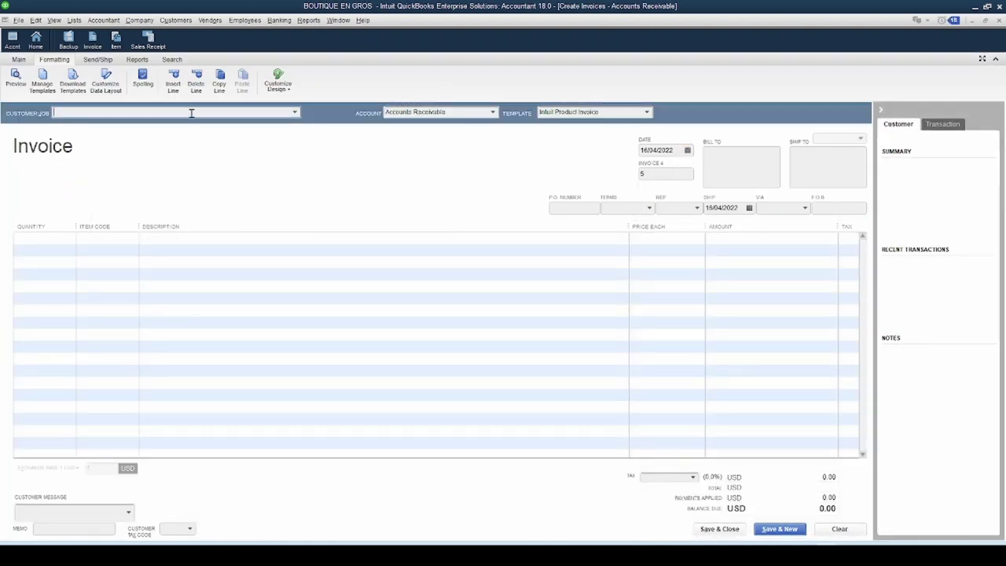
{"action": "left_click", "coordinate": [295, 114]}
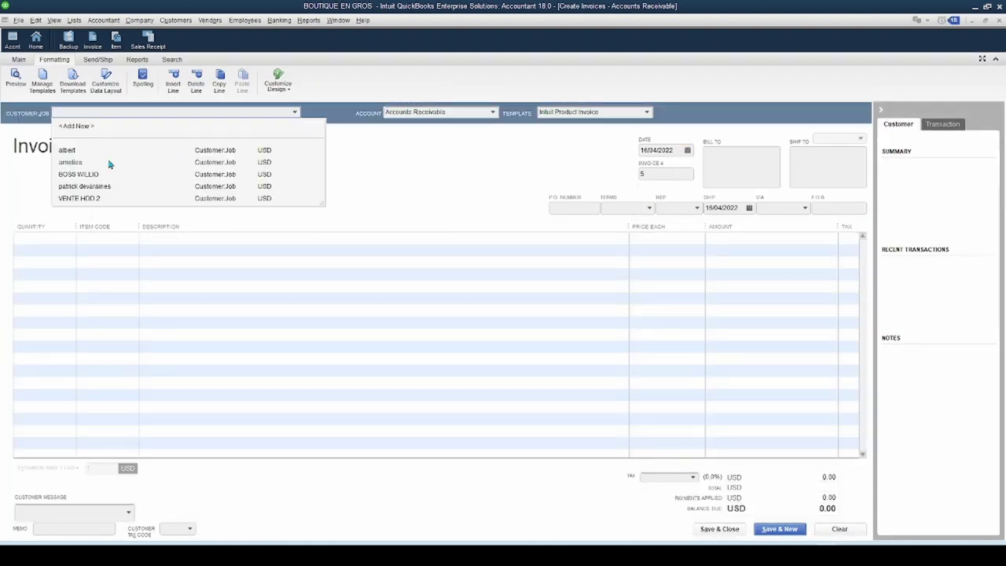
{"action": "left_click", "coordinate": [82, 199]}
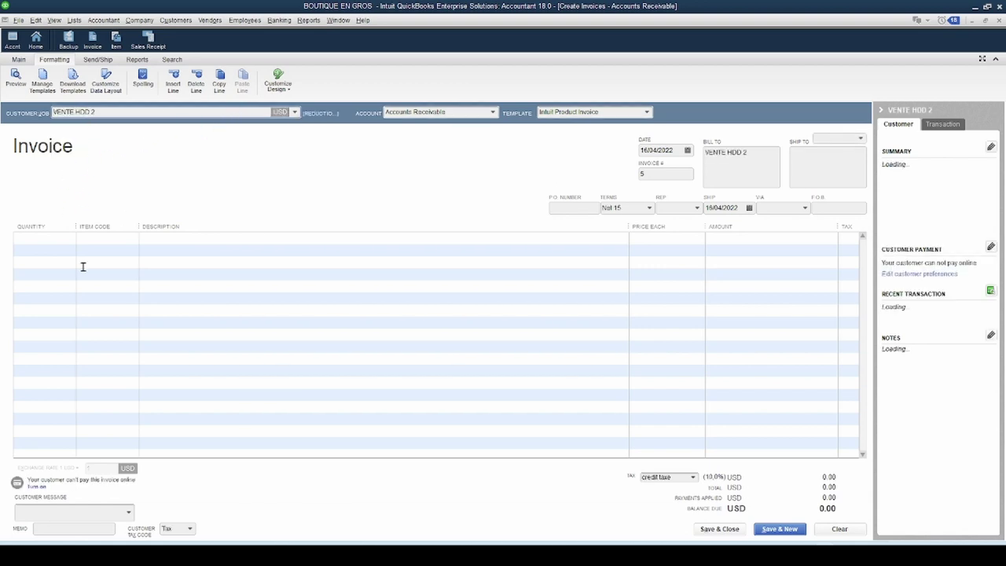
Step: Add item COKA EN BOITE 108 with a quantity of 1 to the invoice, then save and close it
{"action": "left_click", "coordinate": [51, 241]}
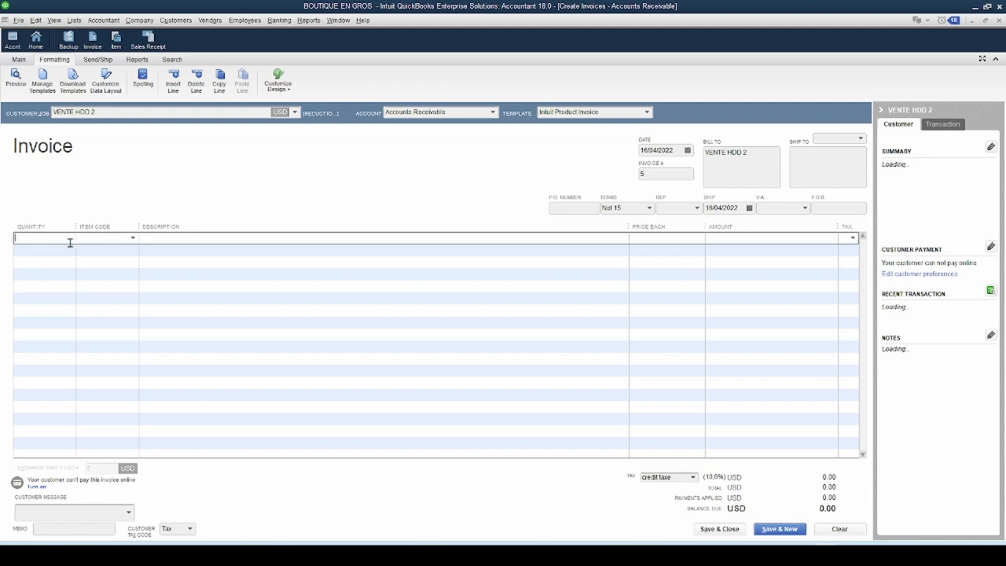
{"action": "type", "text": "1"}
{"action": "key", "text": "Tab"}
{"action": "left_click", "coordinate": [130, 239]}
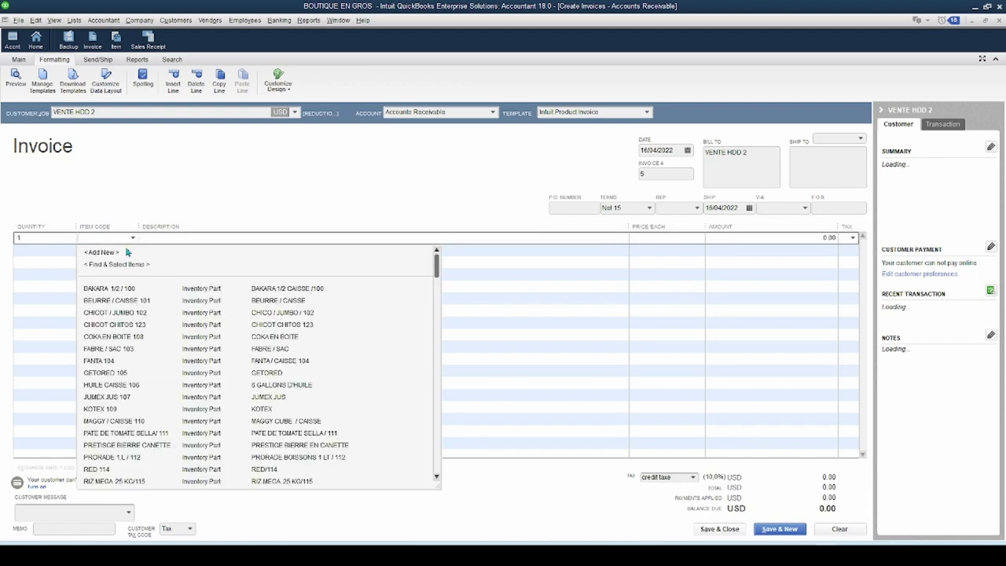
{"action": "left_click", "coordinate": [115, 337]}
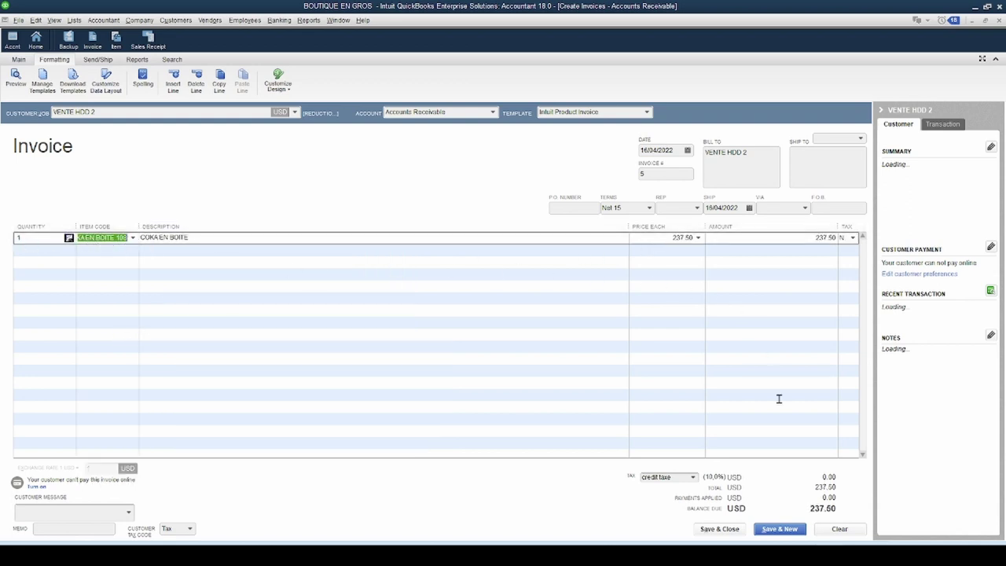
{"action": "left_click", "coordinate": [705, 532]}
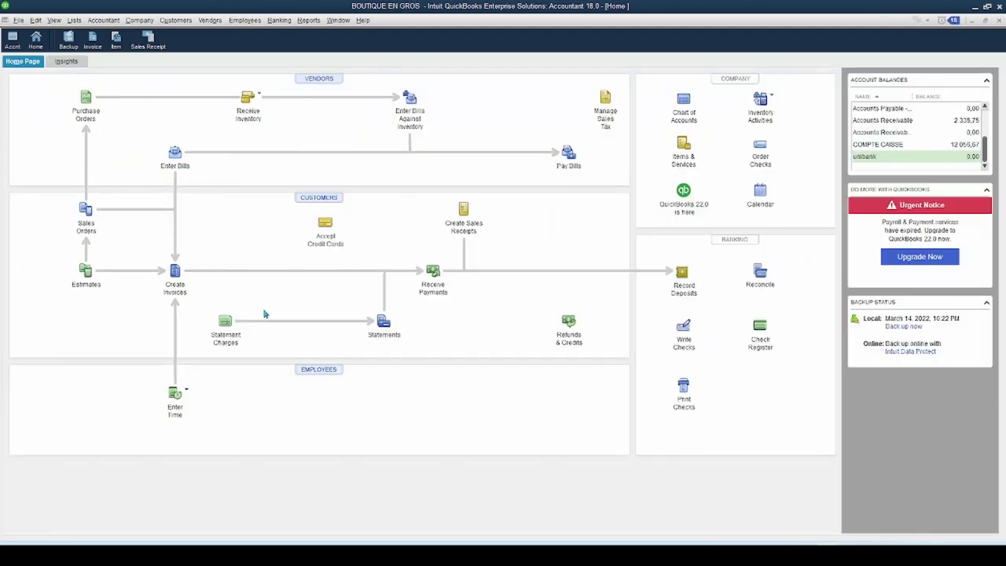
Step: Open the Sales by Rep Summary report and switch its report basis to Cash
{"action": "left_click", "coordinate": [309, 19]}
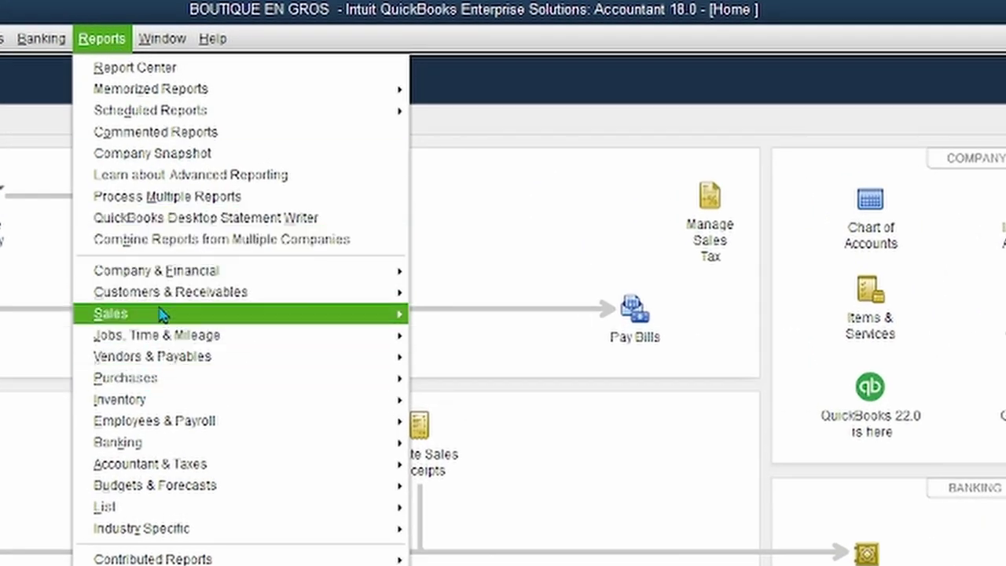
{"action": "mouse_move", "coordinate": [161, 314]}
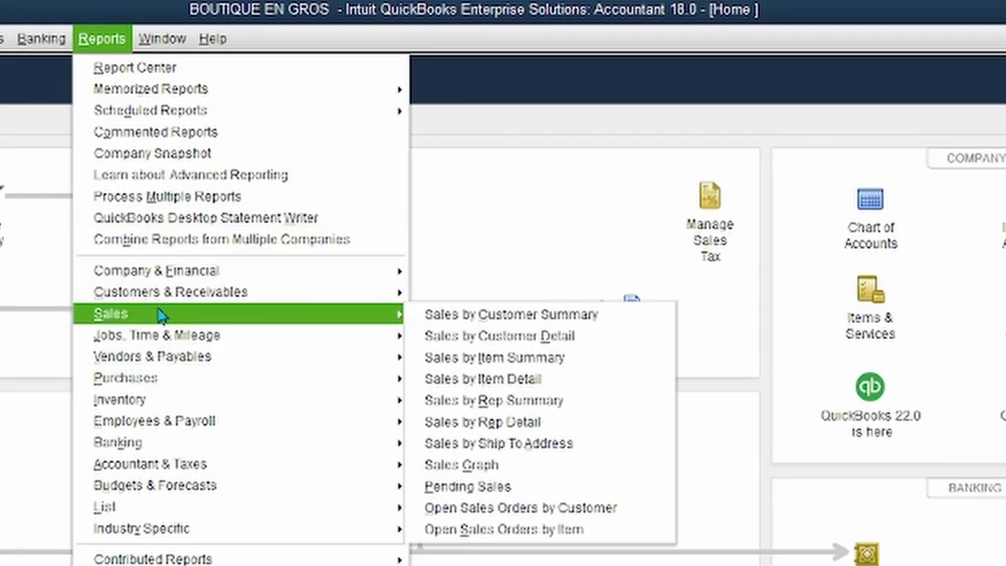
{"action": "left_click", "coordinate": [499, 402]}
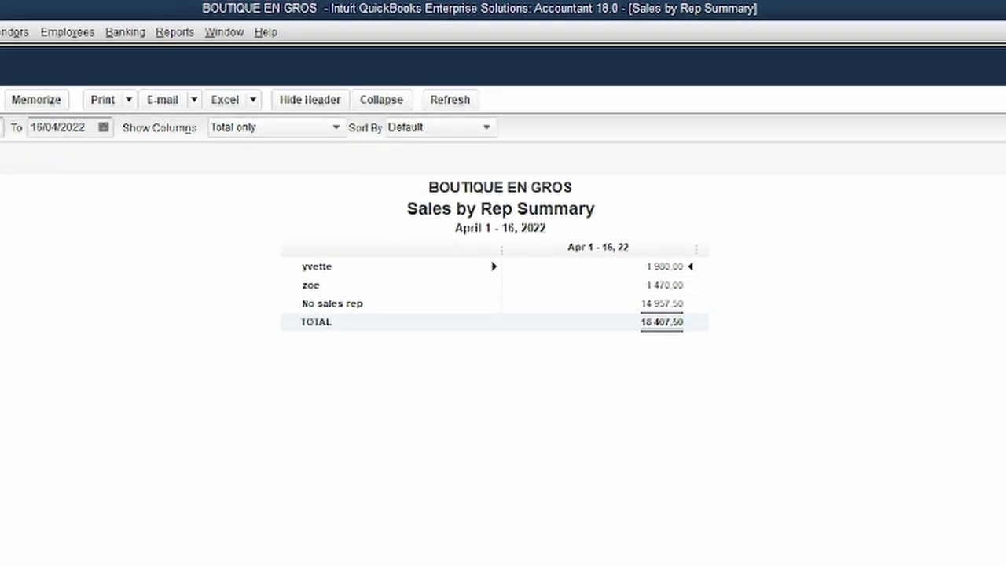
{"action": "left_click", "coordinate": [94, 94]}
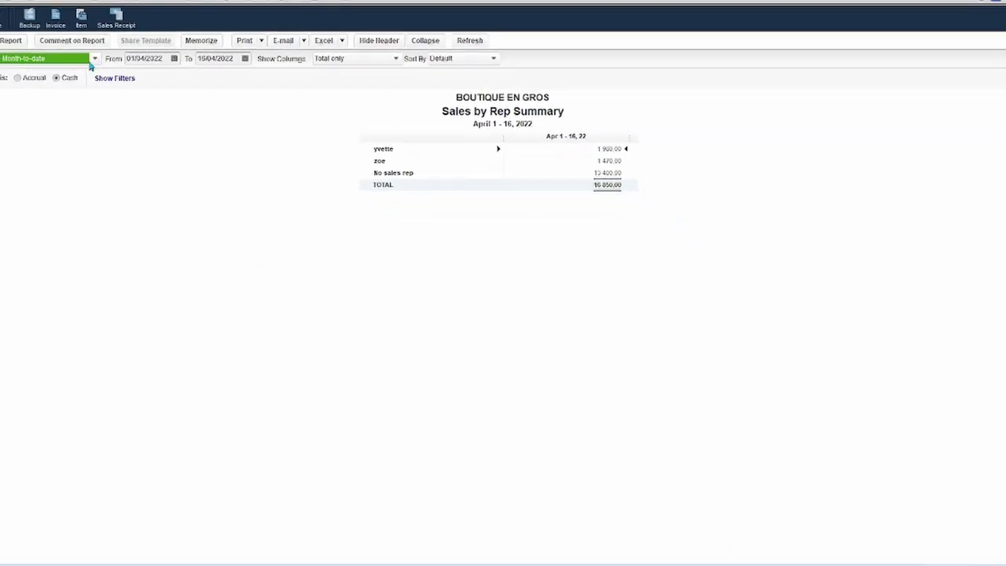
Step: Set the date range of the Sales by Rep Summary report to Yesterday
{"action": "left_click", "coordinate": [92, 61]}
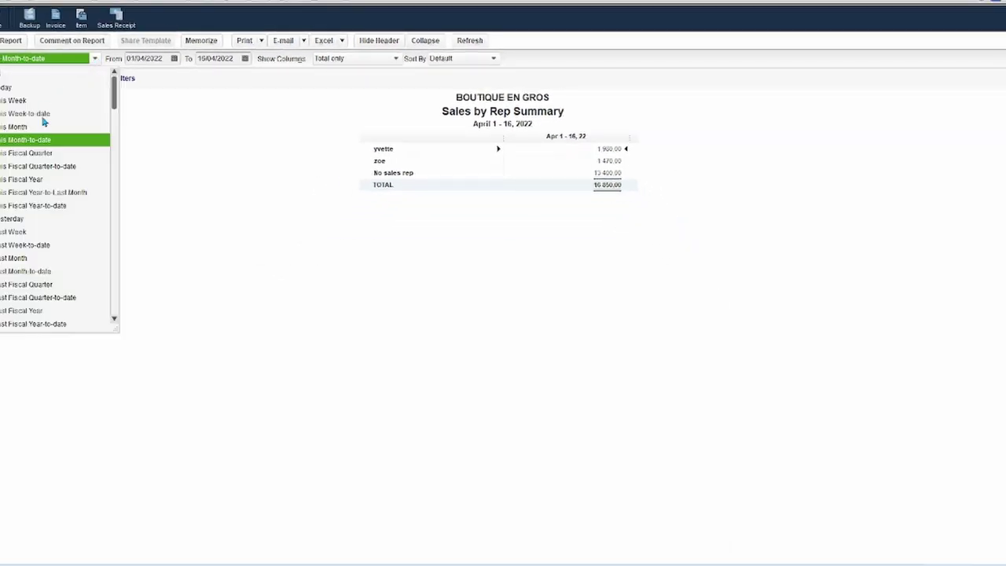
{"action": "left_click", "coordinate": [23, 221]}
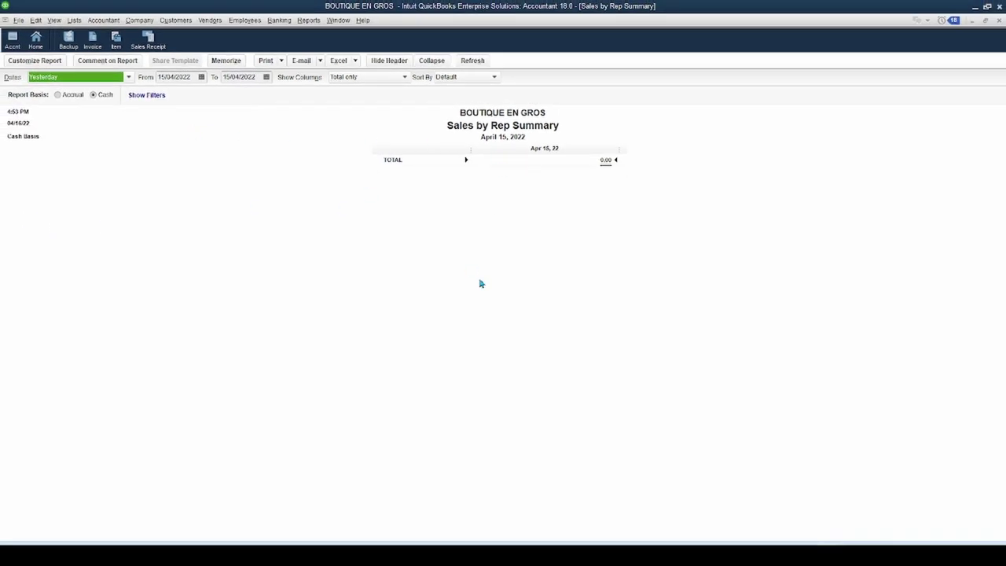
{"action": "left_click", "coordinate": [481, 284]}
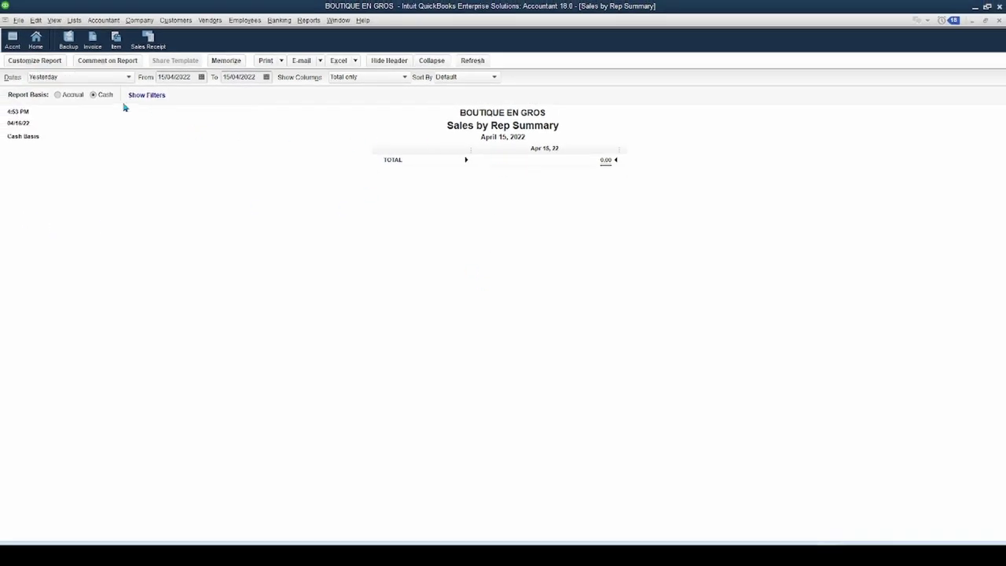
Step: Change the report's date range to Today
{"action": "left_click", "coordinate": [121, 75]}
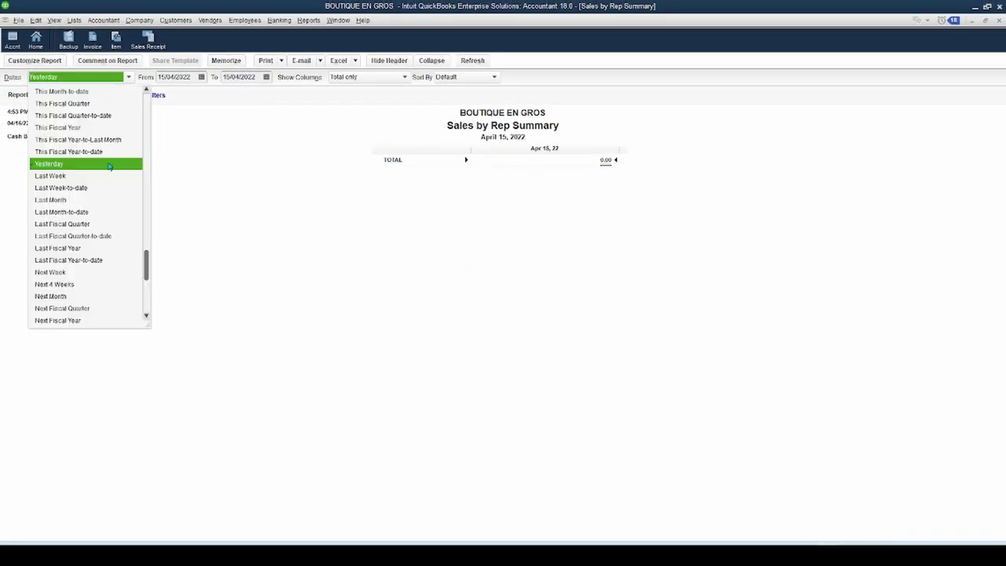
{"action": "key", "text": "t"}
{"action": "key", "text": "Return"}
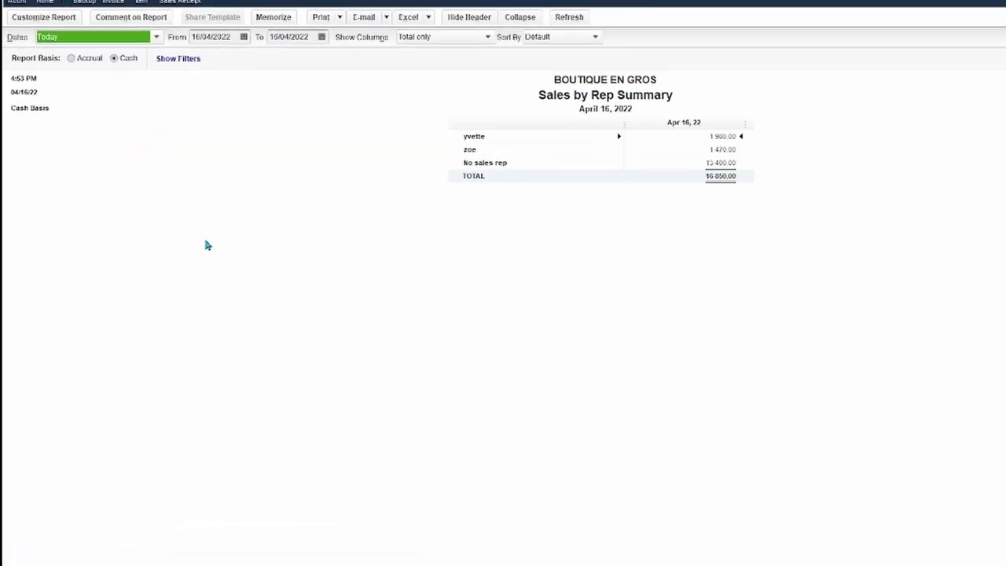
{"action": "left_click", "coordinate": [214, 247]}
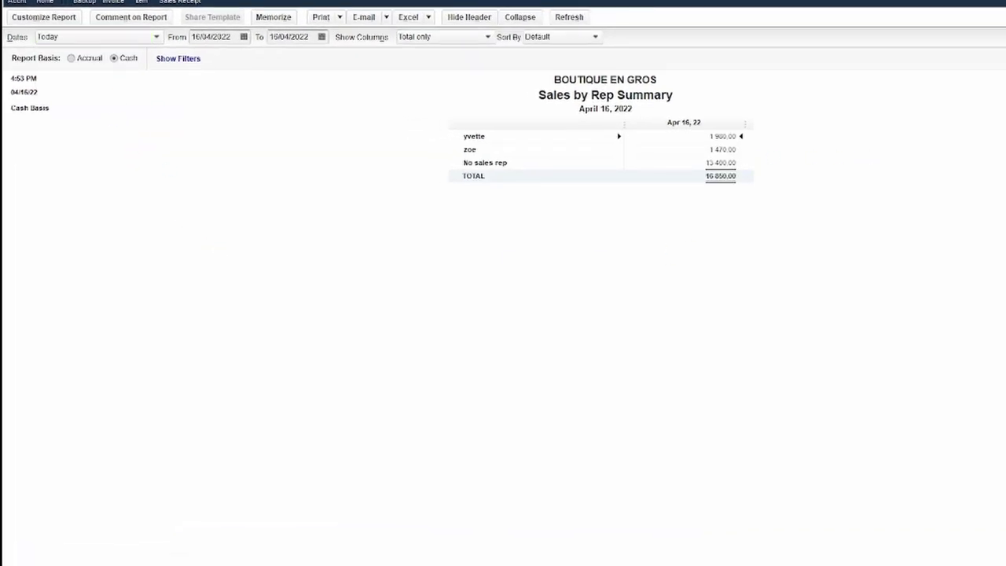